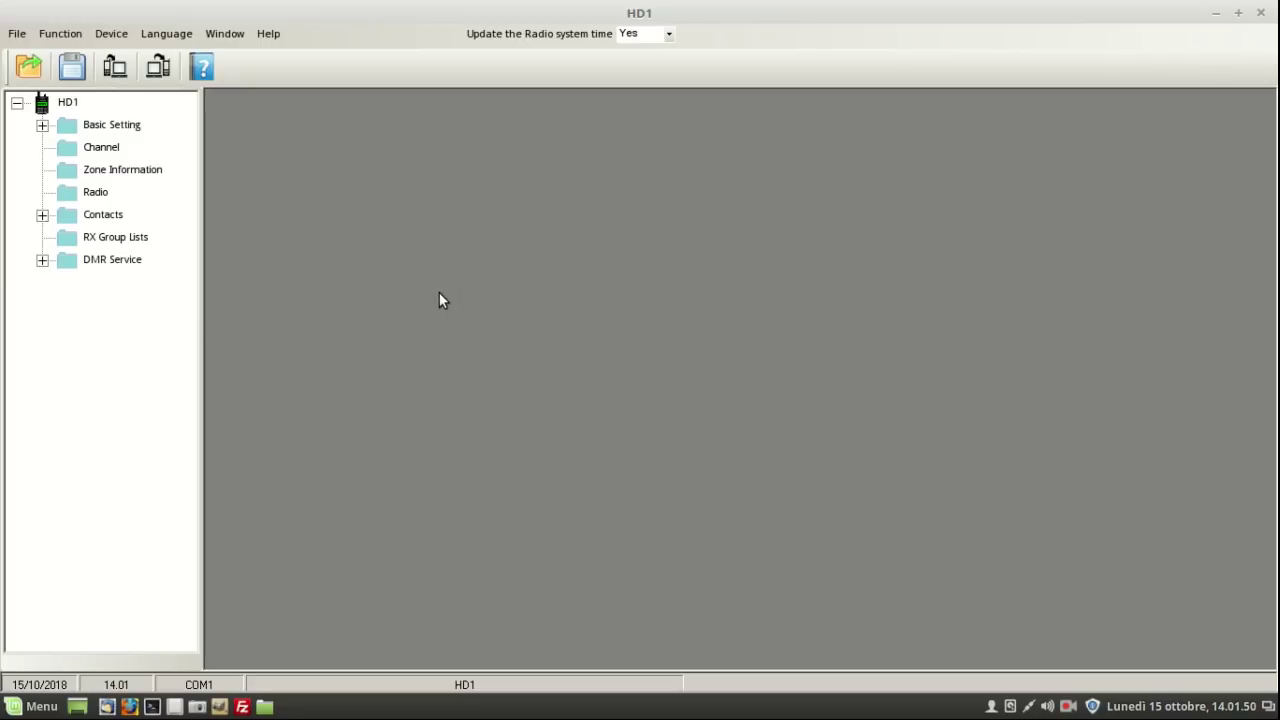
- Open ID Setting and clear the sample radio IDs and names from rows 2 and 3
click(42, 127)
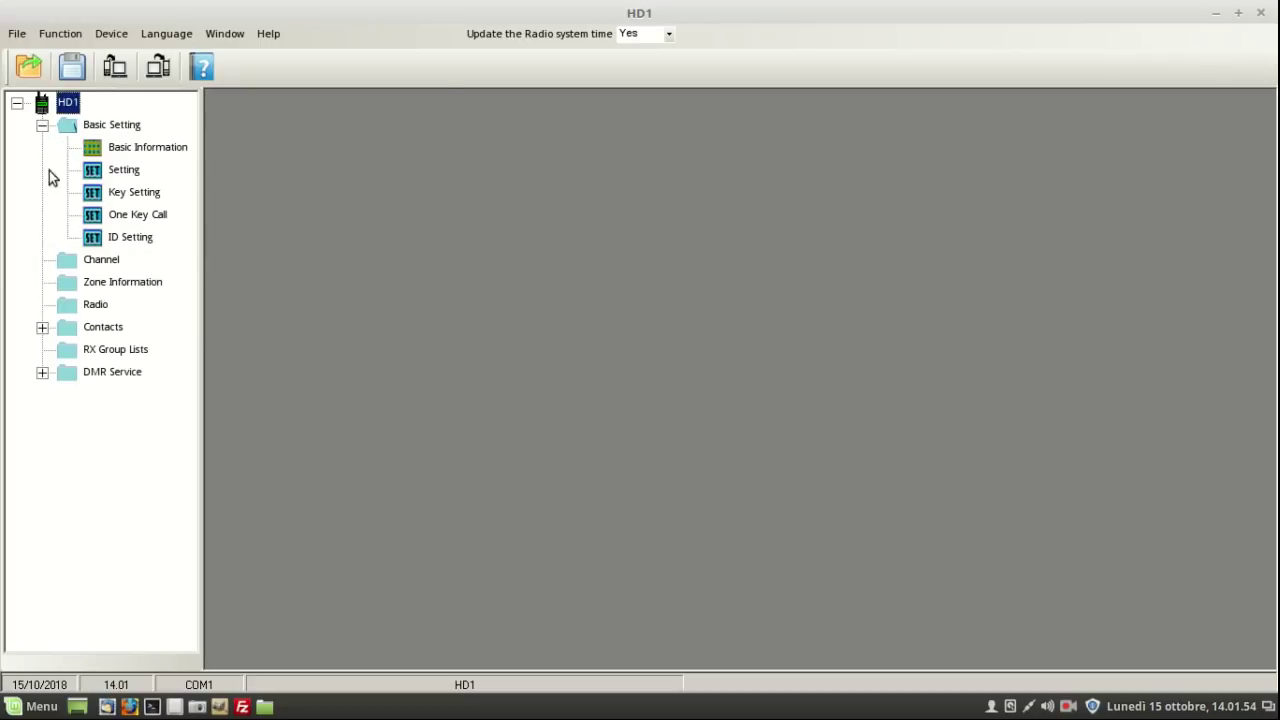
double_click(99, 242)
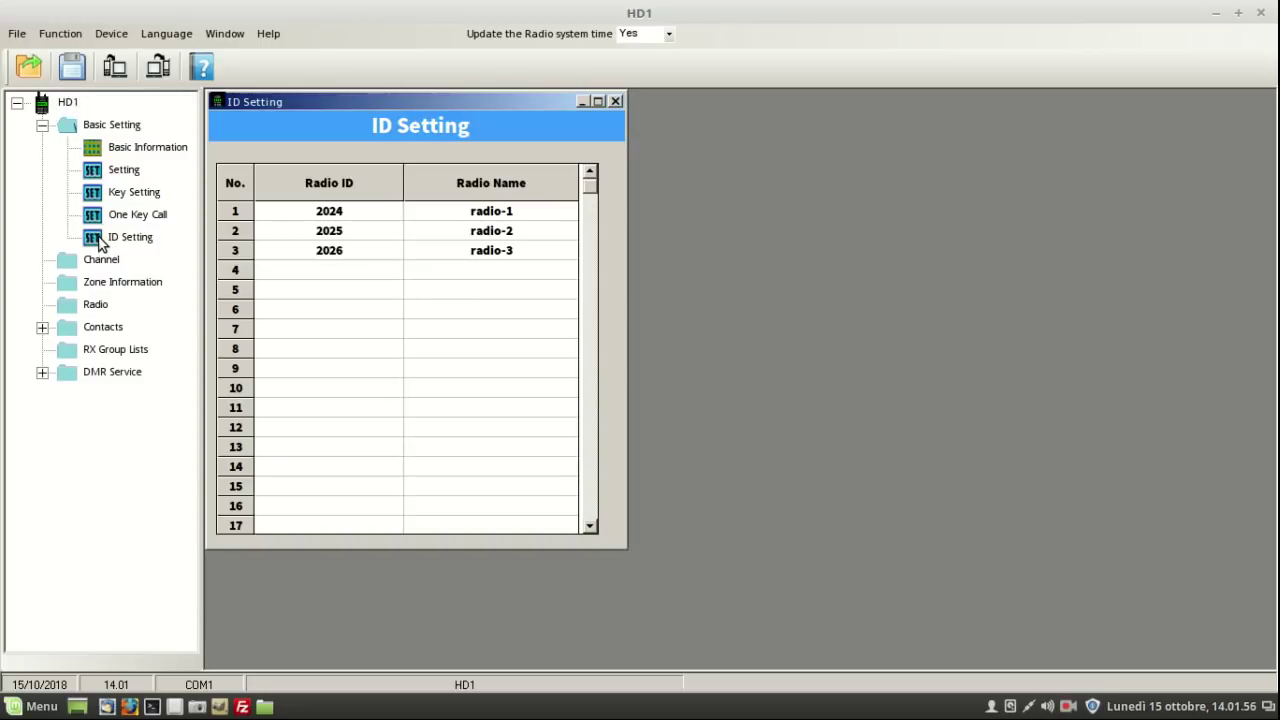
double_click(377, 255)
key(BackSpace)
double_click(528, 230)
key(BackSpace)
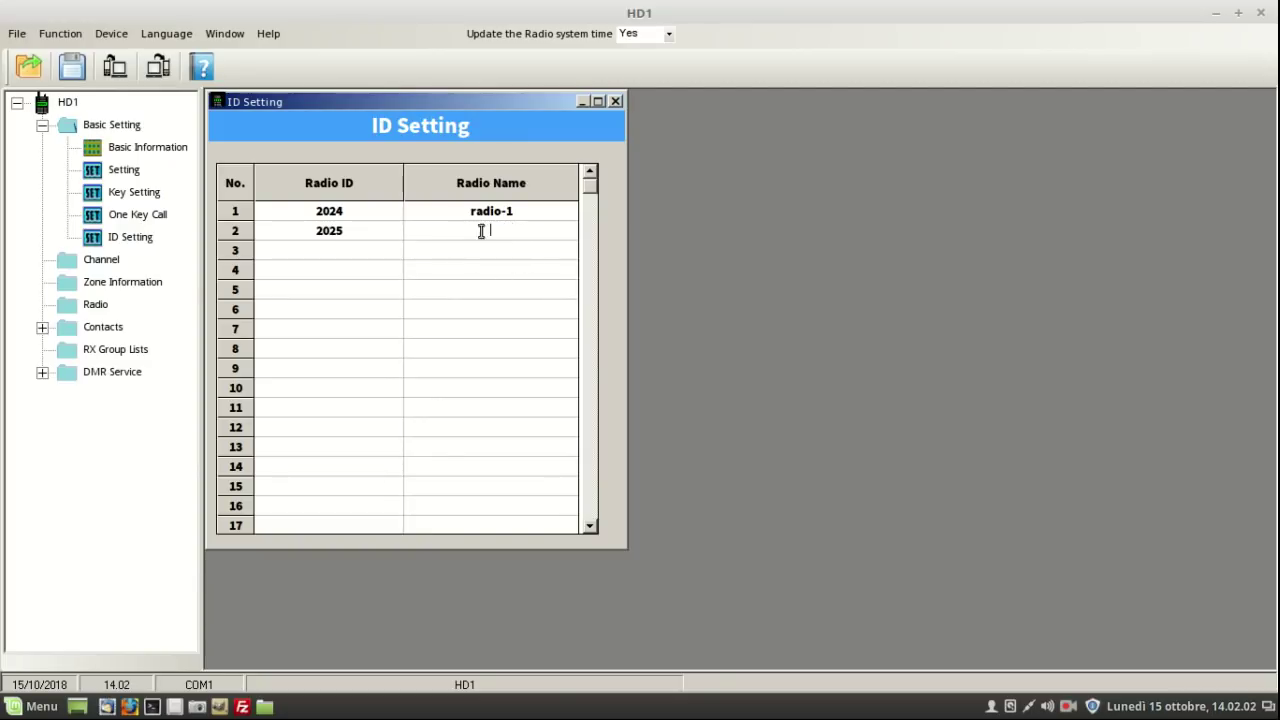
double_click(381, 238)
key(BackSpace)
- Replace row 1's sample ID 2024 and name radio-1 with your own DMR ID and callsign
double_click(383, 213)
key(BackSpace)
text(2225337)
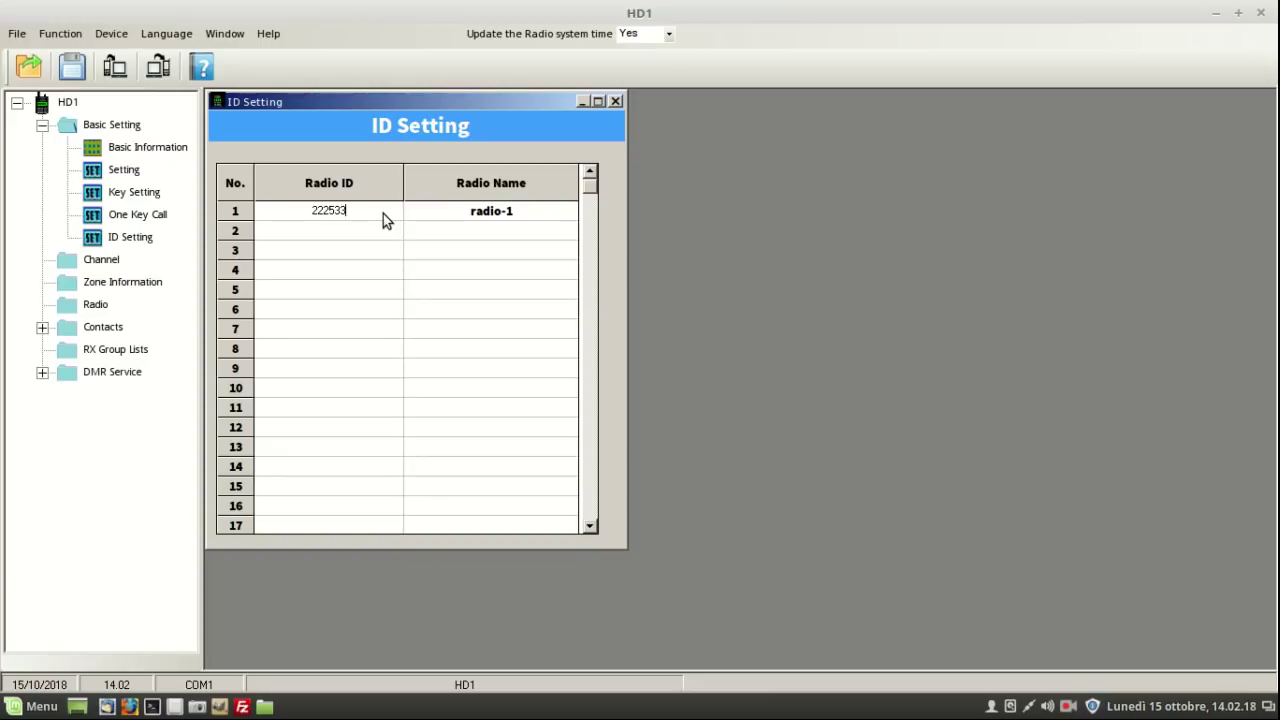
click(545, 210)
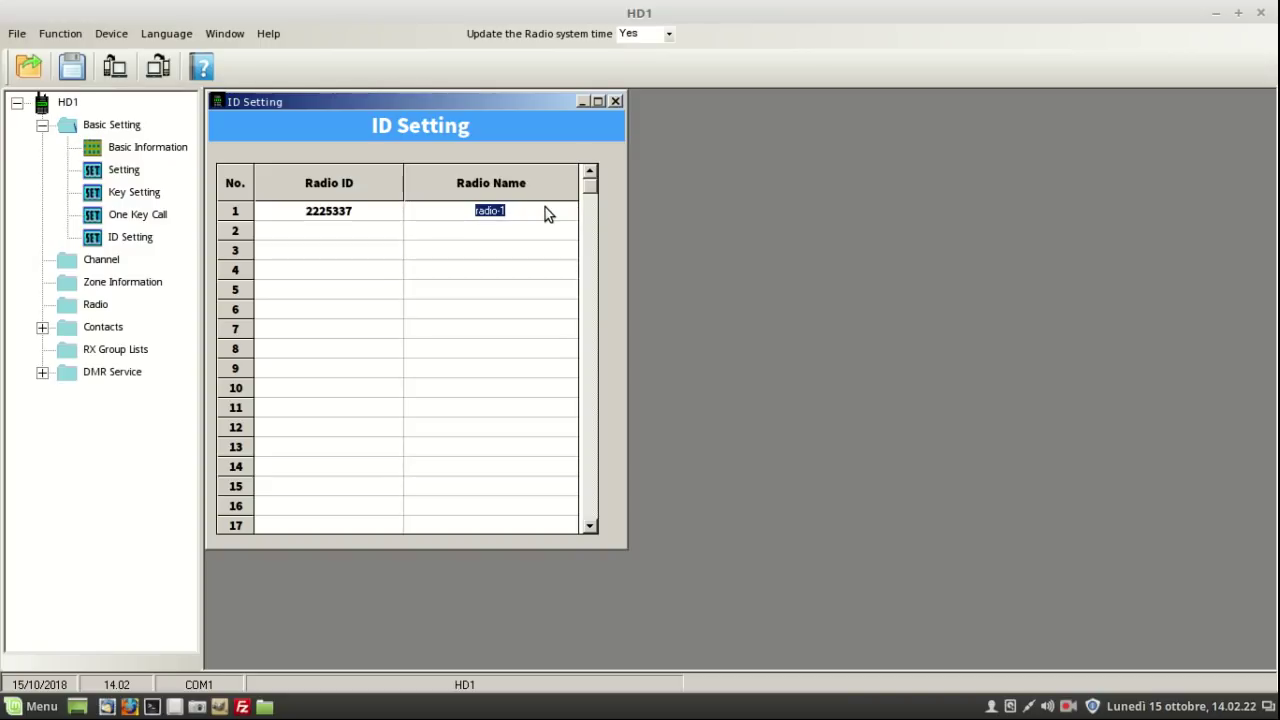
key(BackSpace)
text(IU5LCL)
click(617, 102)
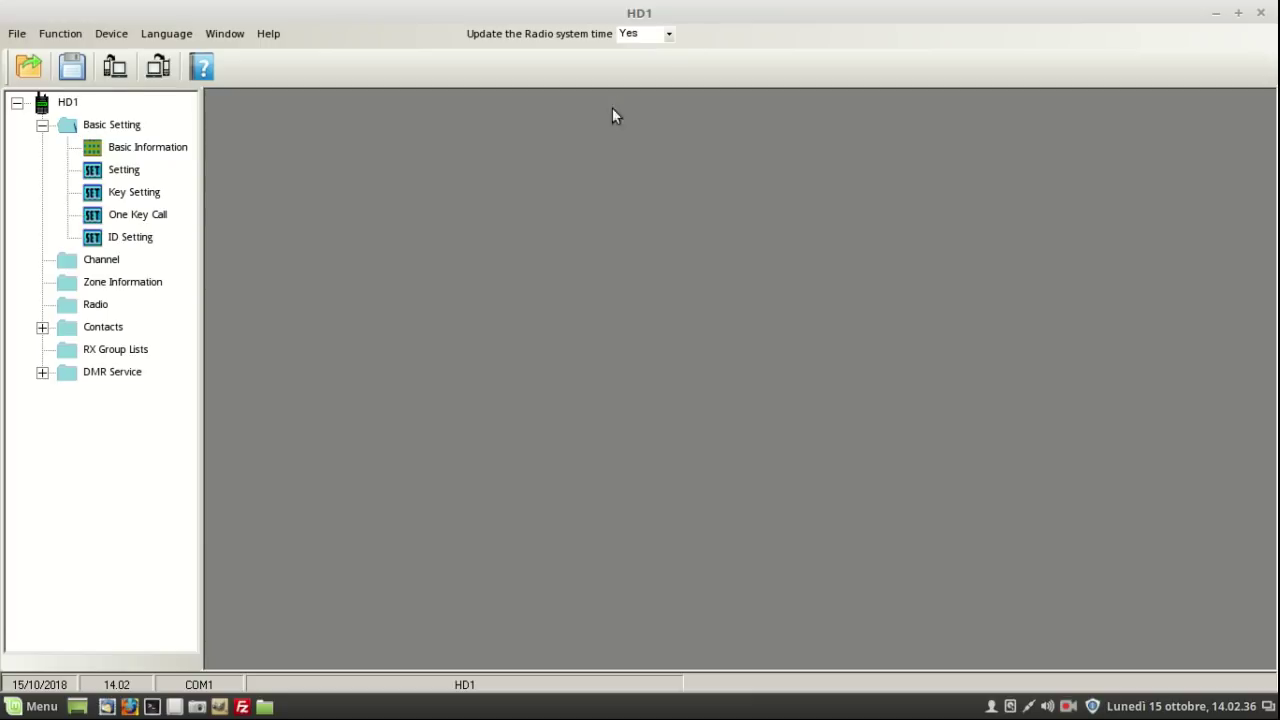
- Open the Channel table and give channel 1 RX 431.400 and TX 433.000
click(42, 127)
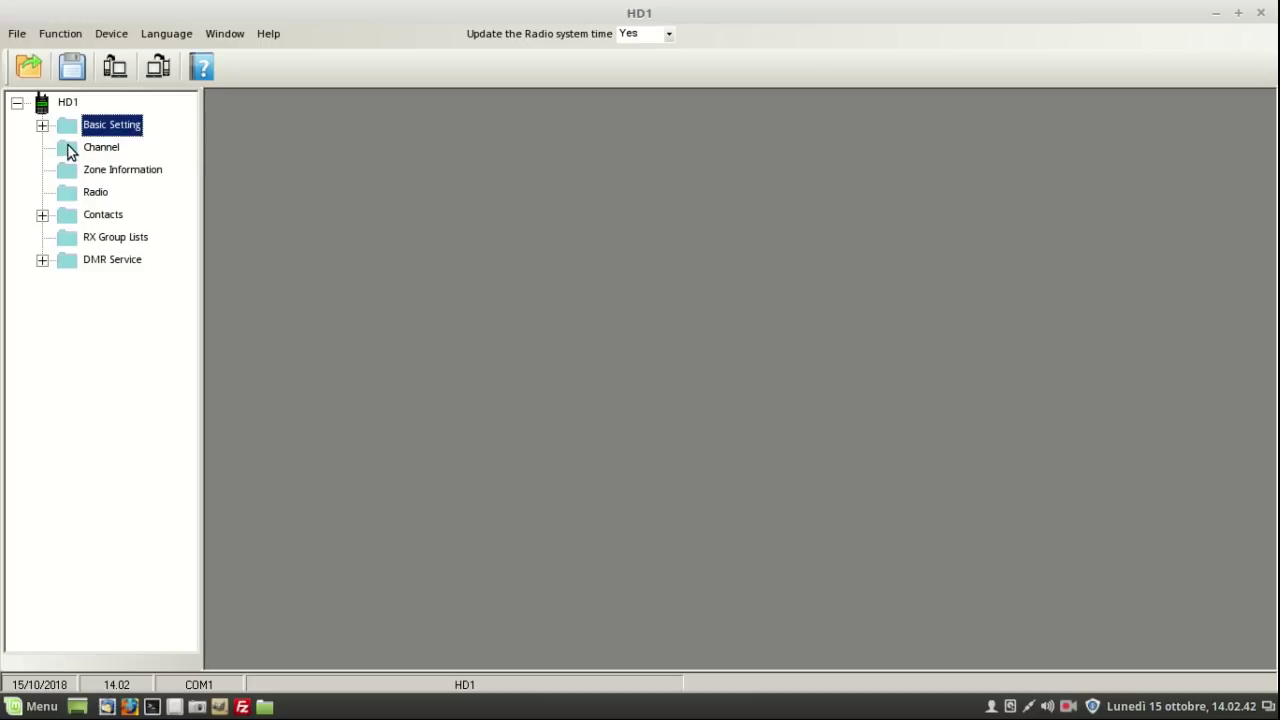
click(70, 155)
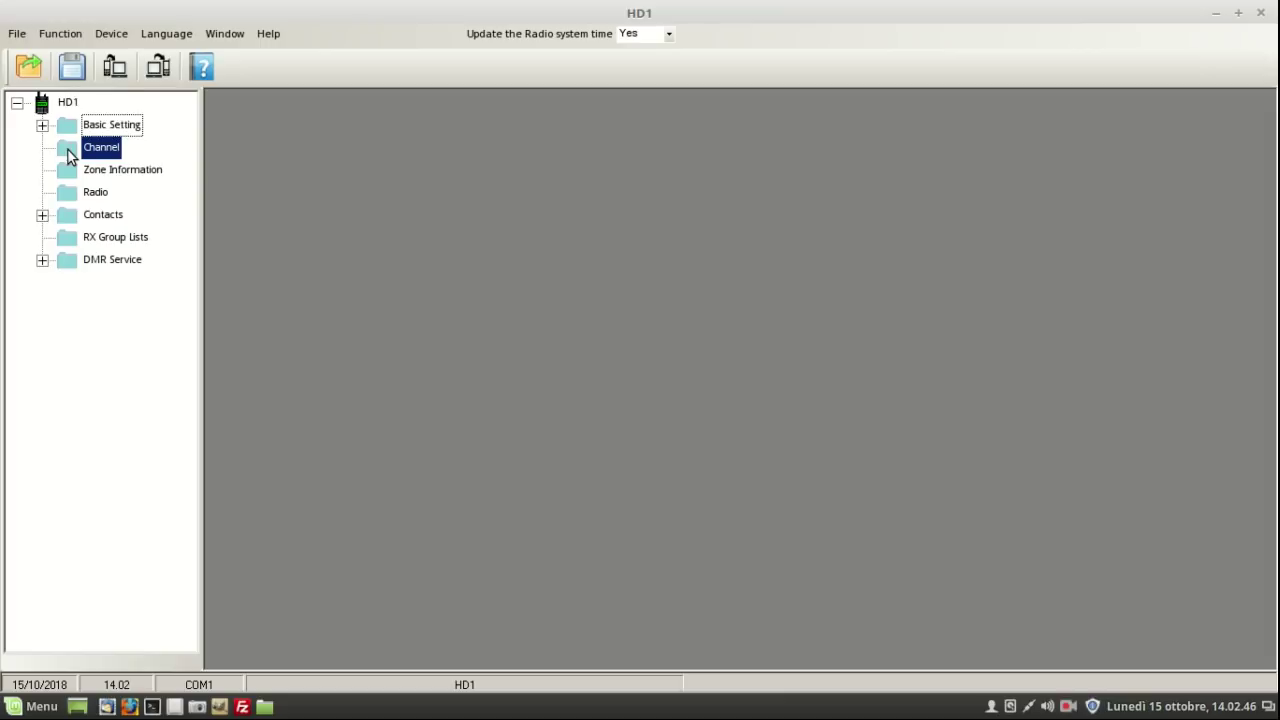
double_click(70, 155)
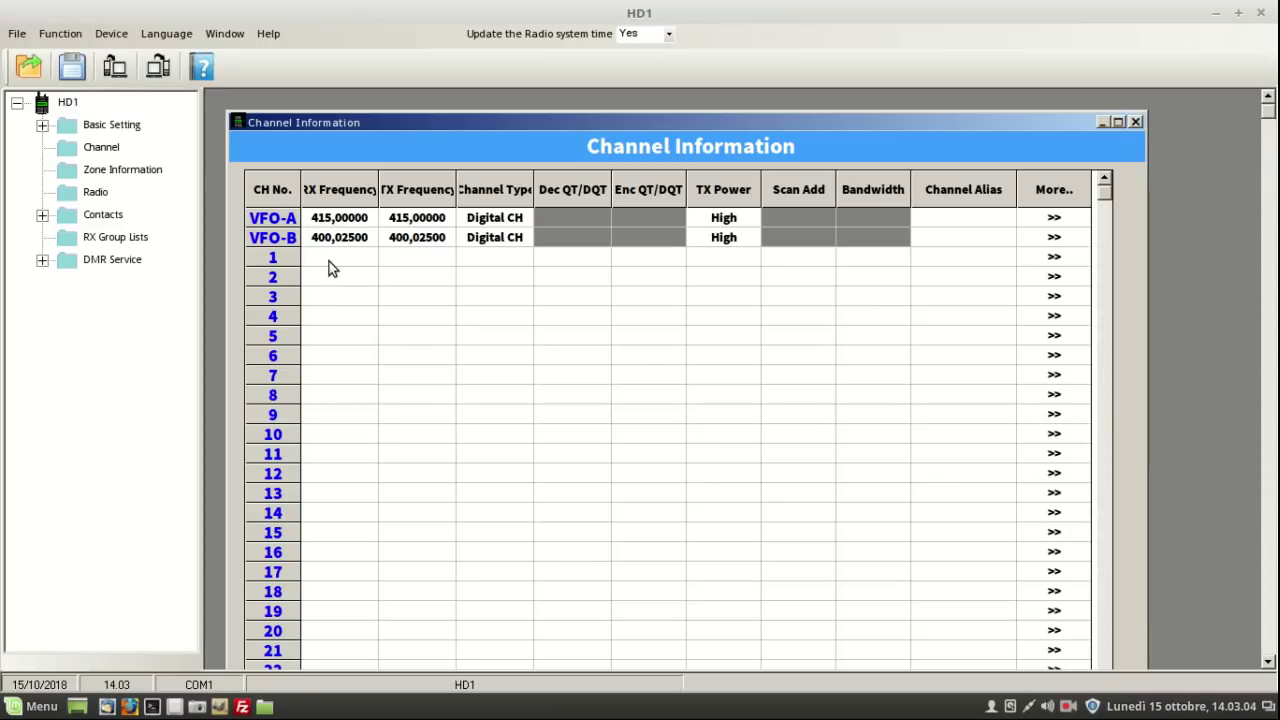
click(327, 259)
text(431.400)
click(405, 261)
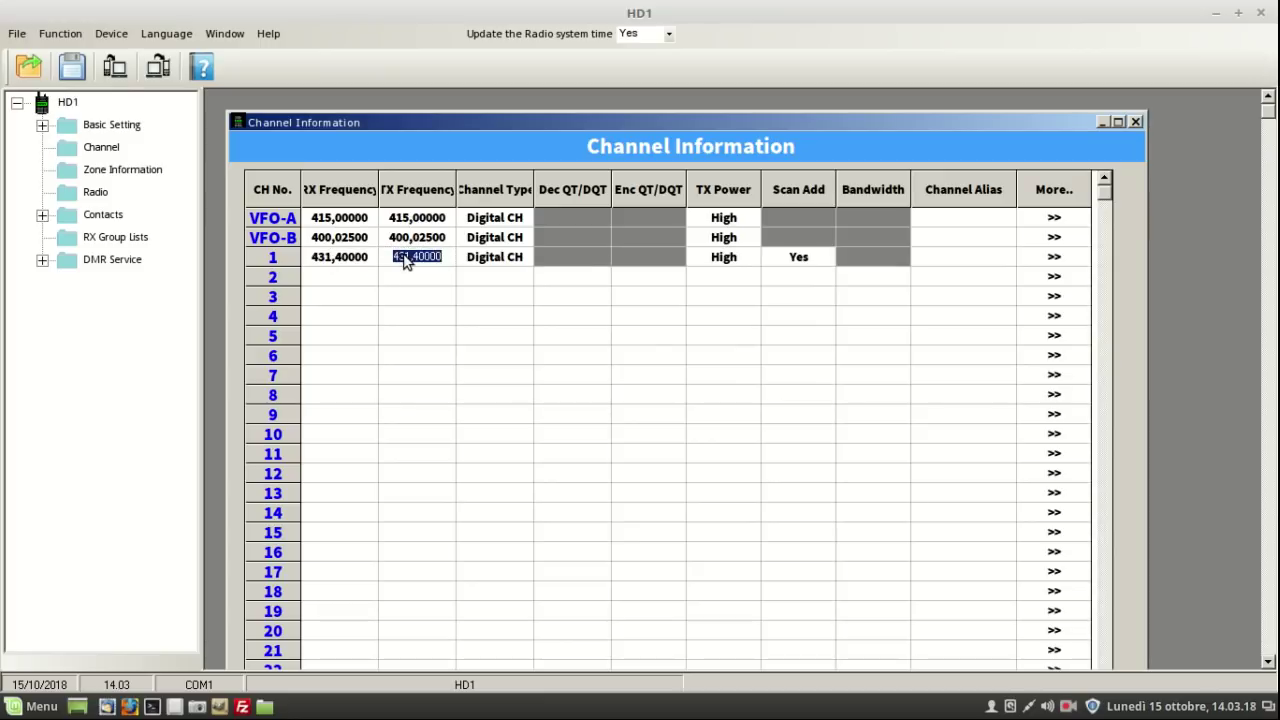
text(433)
text(.00)
text(0)
click(525, 260)
- Set channel 1 as a Digital CH at High power
click(522, 258)
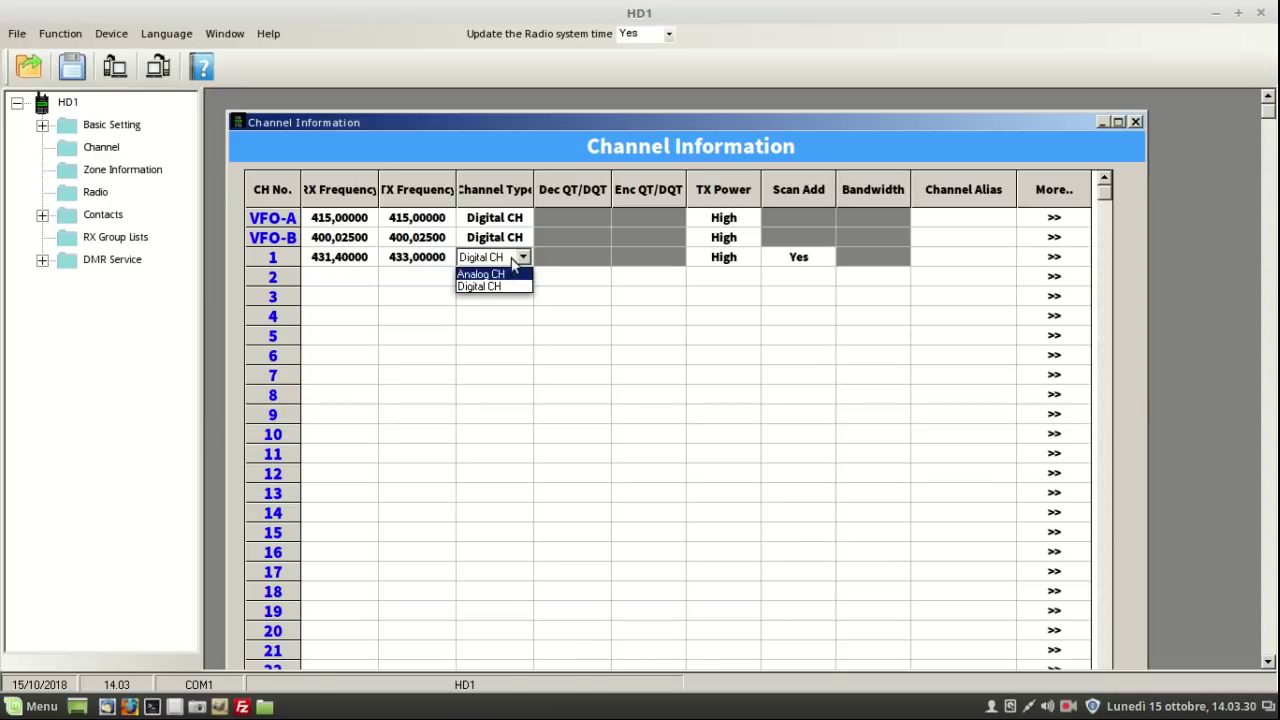
click(521, 258)
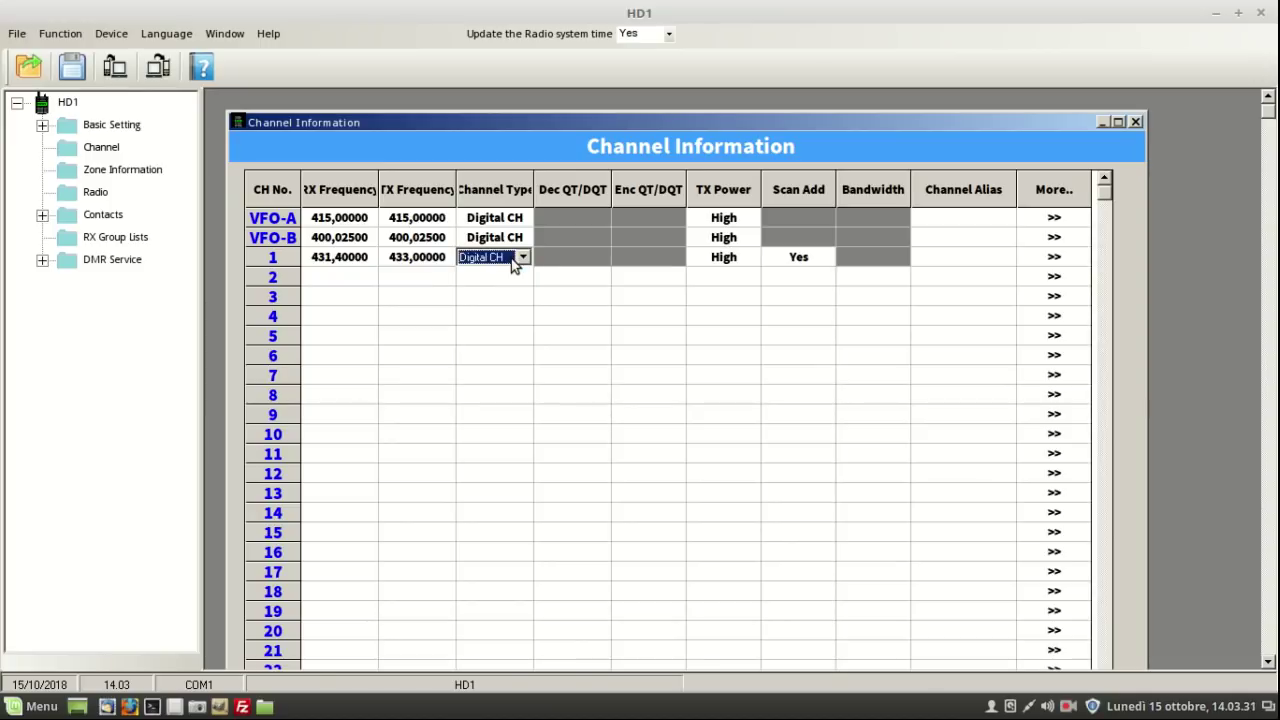
click(742, 262)
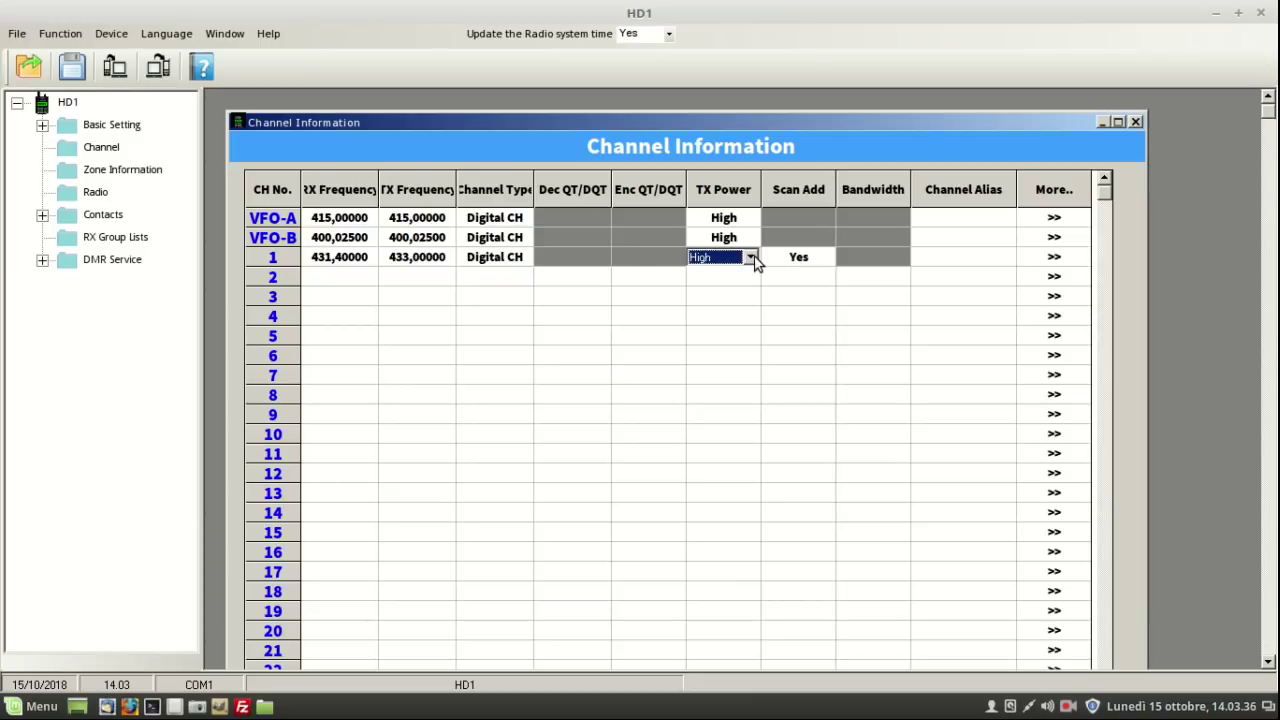
click(753, 257)
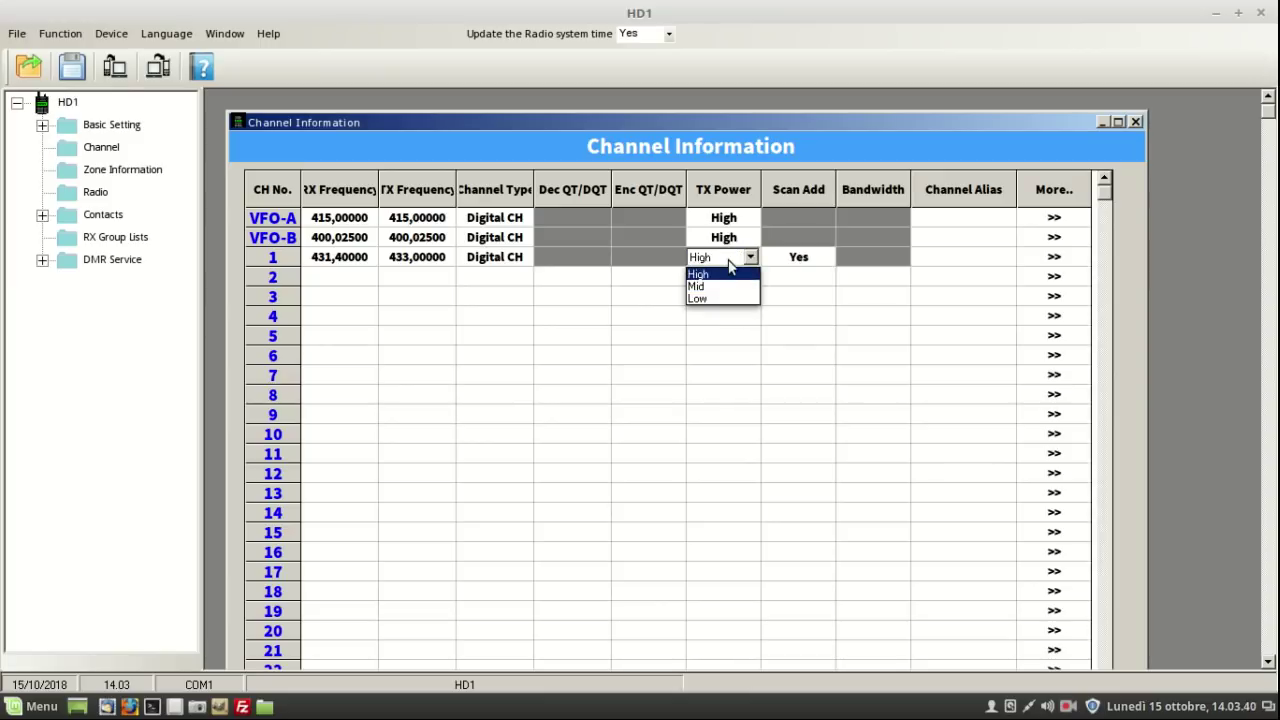
click(729, 270)
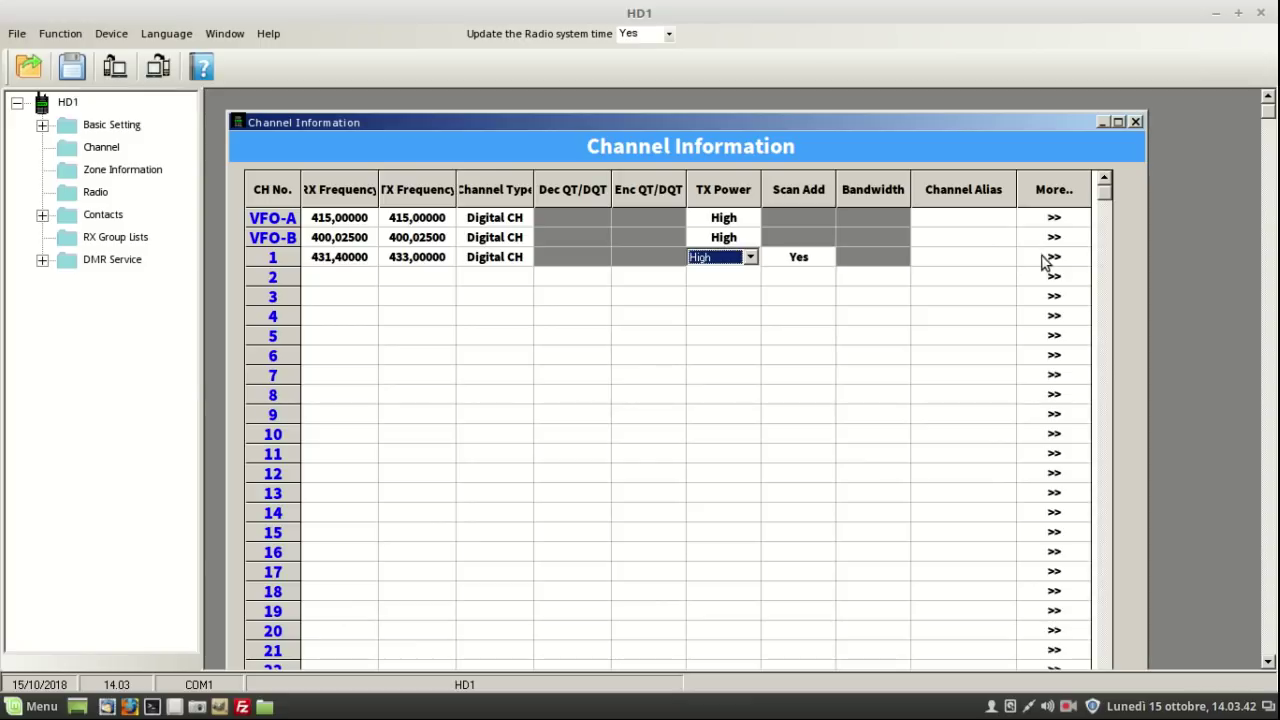
- Copy channel 1's row and paste it into channels 2 and 3
click(313, 258)
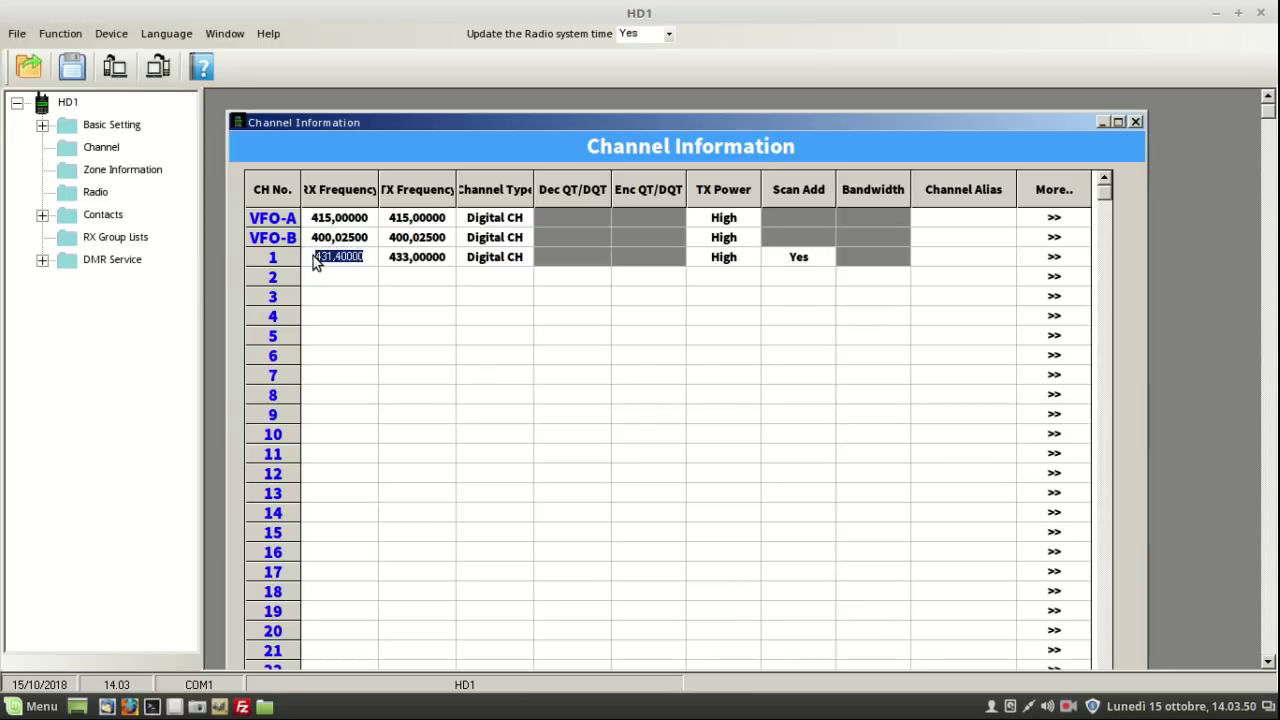
right_click(314, 258)
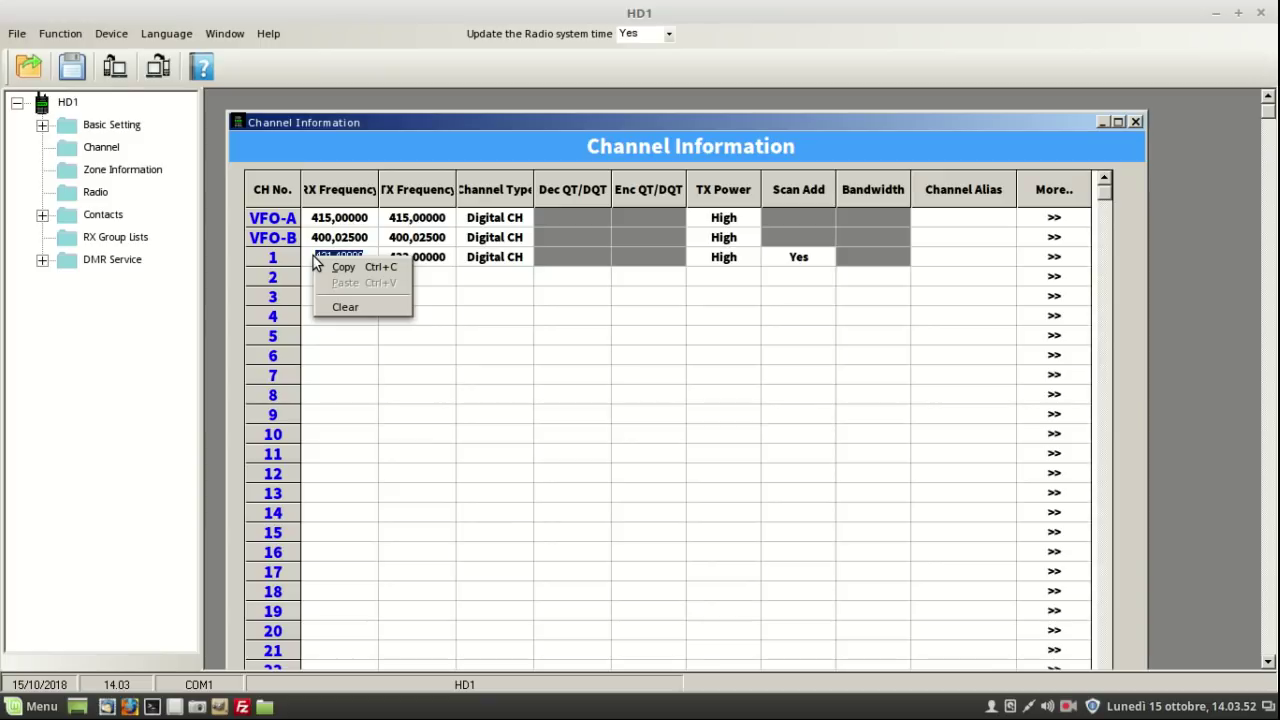
click(358, 268)
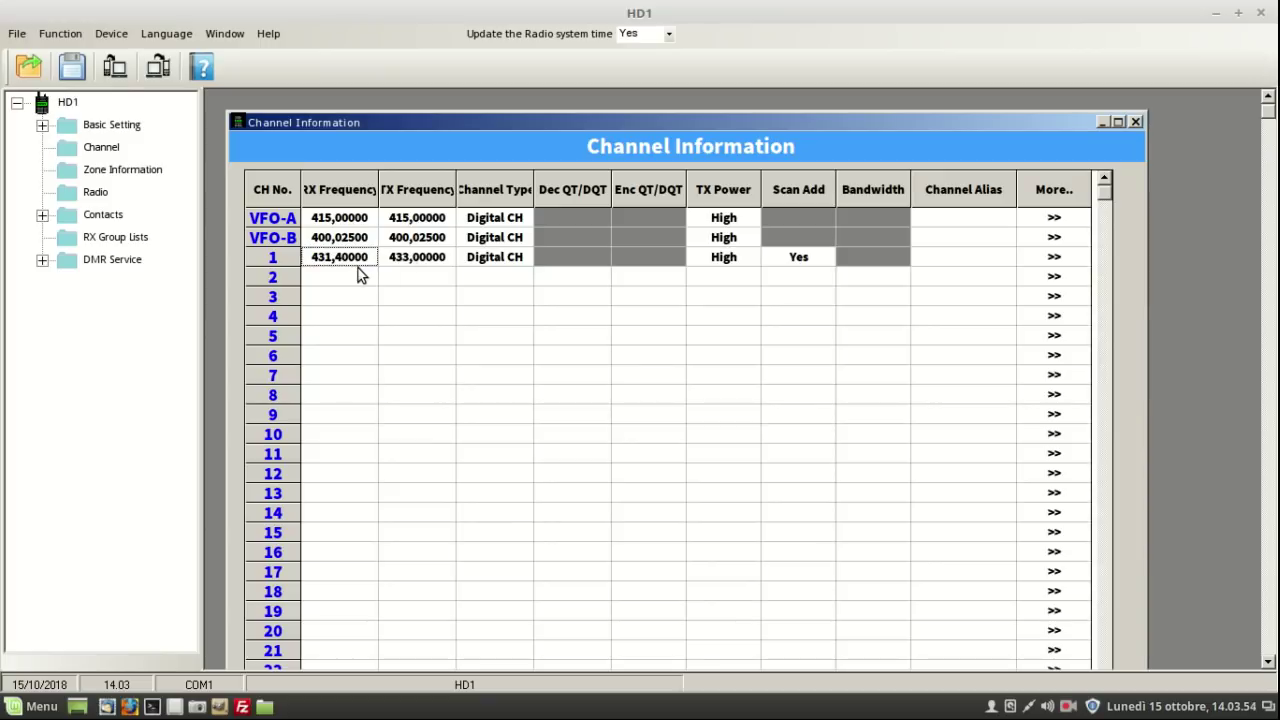
click(343, 279)
right_click(343, 277)
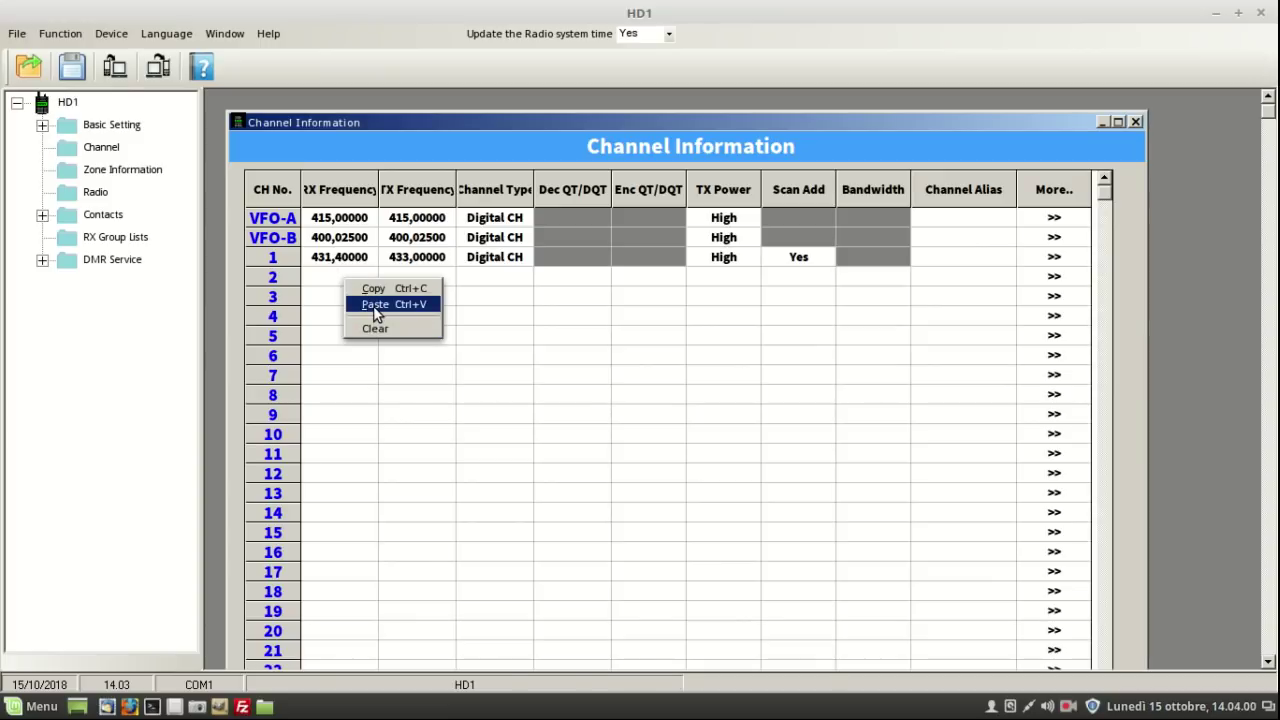
click(377, 305)
right_click(341, 298)
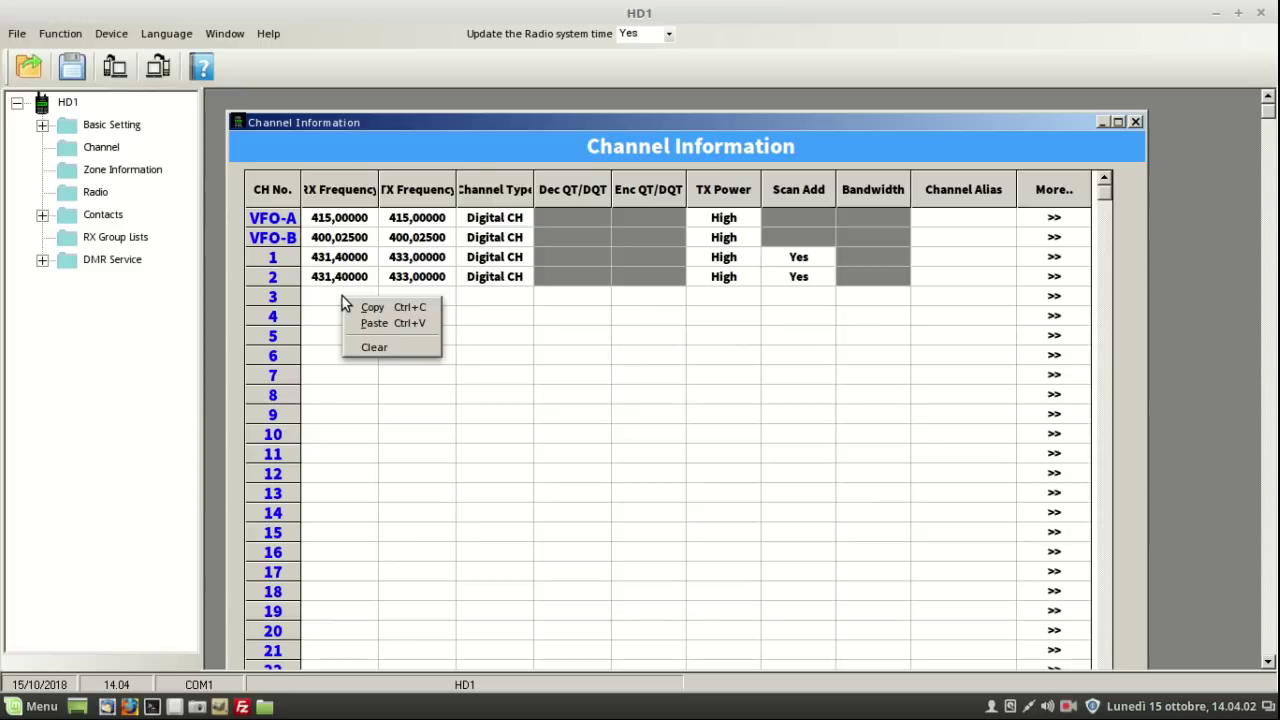
click(372, 324)
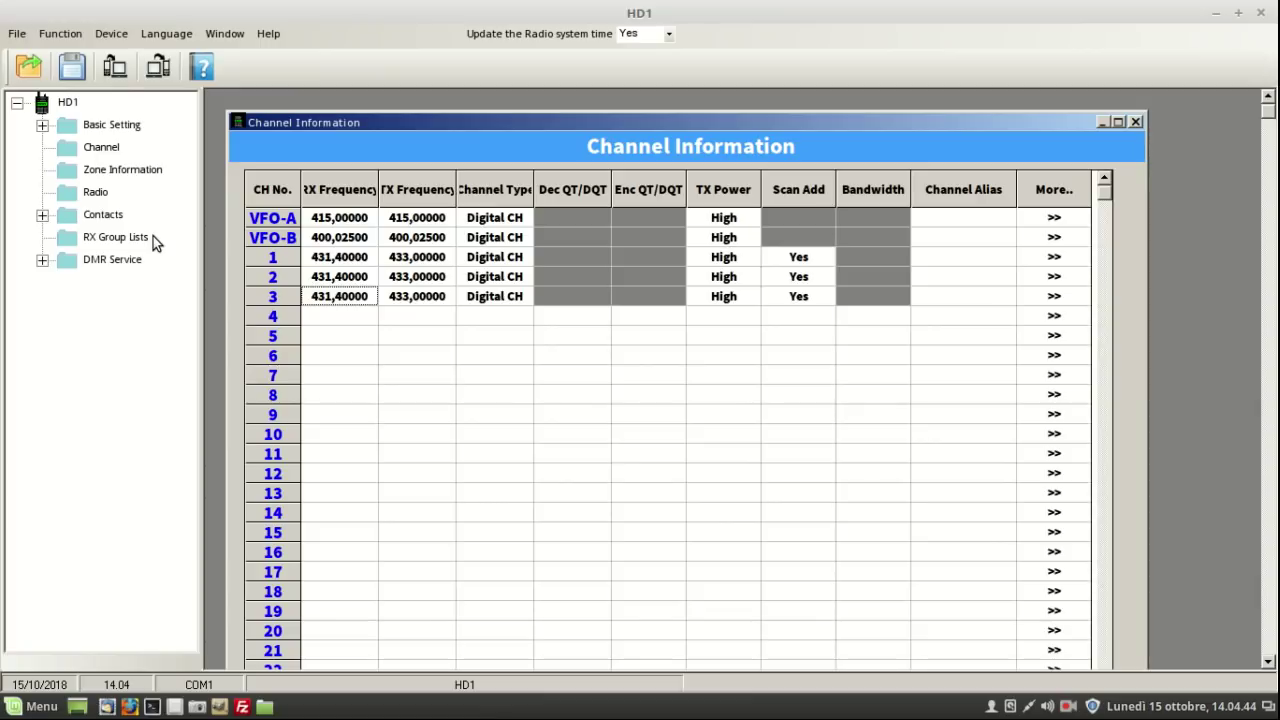
click(42, 216)
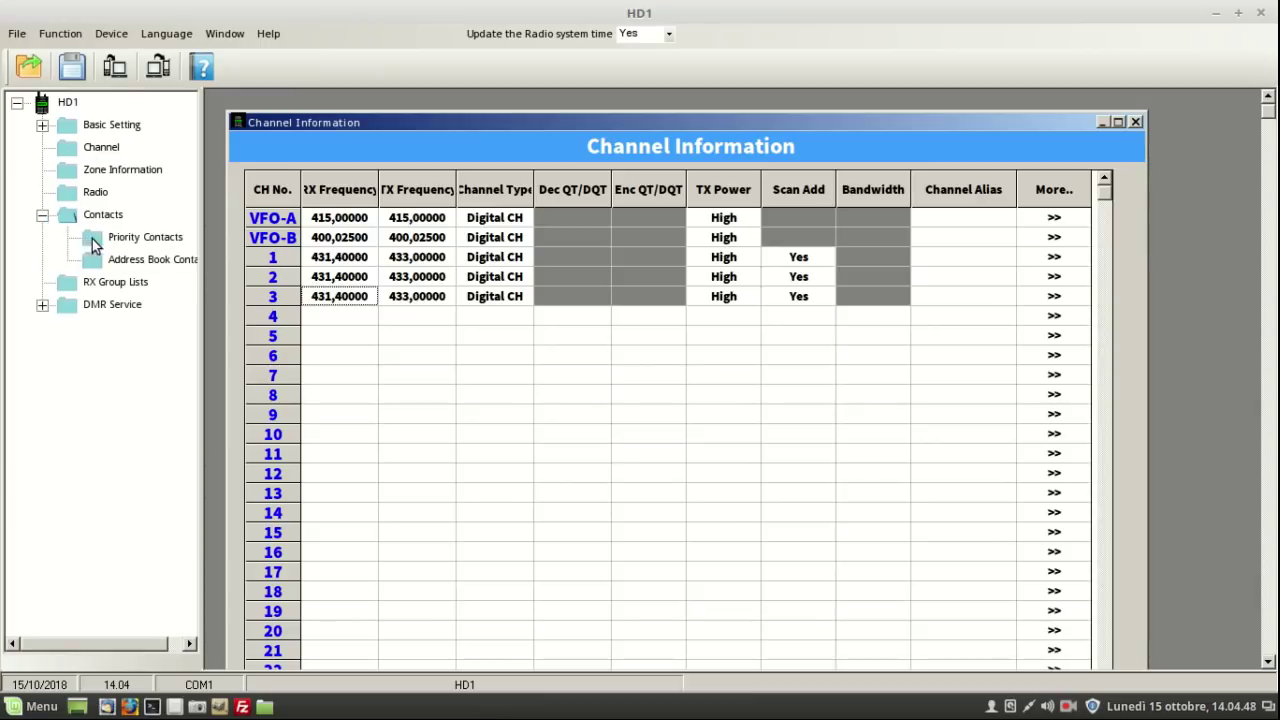
- In Priority Contacts, set the first contact to Italia with call ID 222
double_click(93, 238)
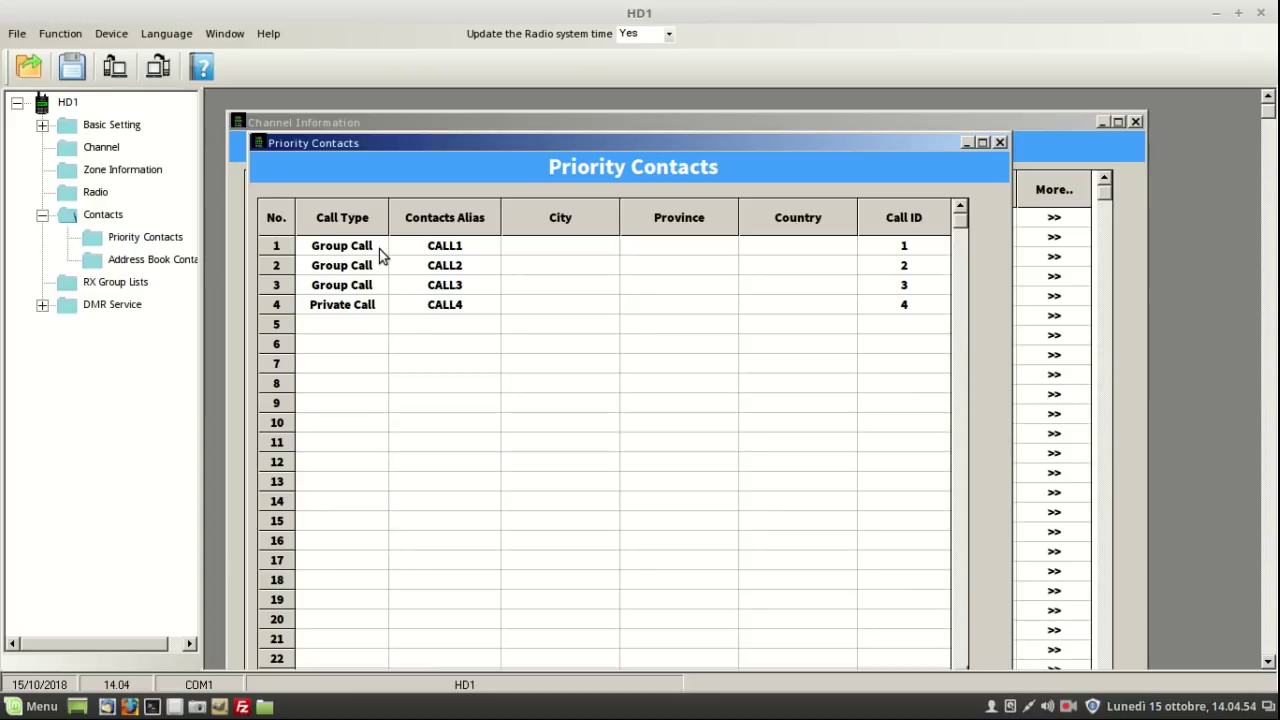
double_click(480, 244)
key(BackSpace)
text(lia)
click(927, 245)
key(BackSpace)
text(222)
- Rename the second contact locale with call ID 9
click(490, 268)
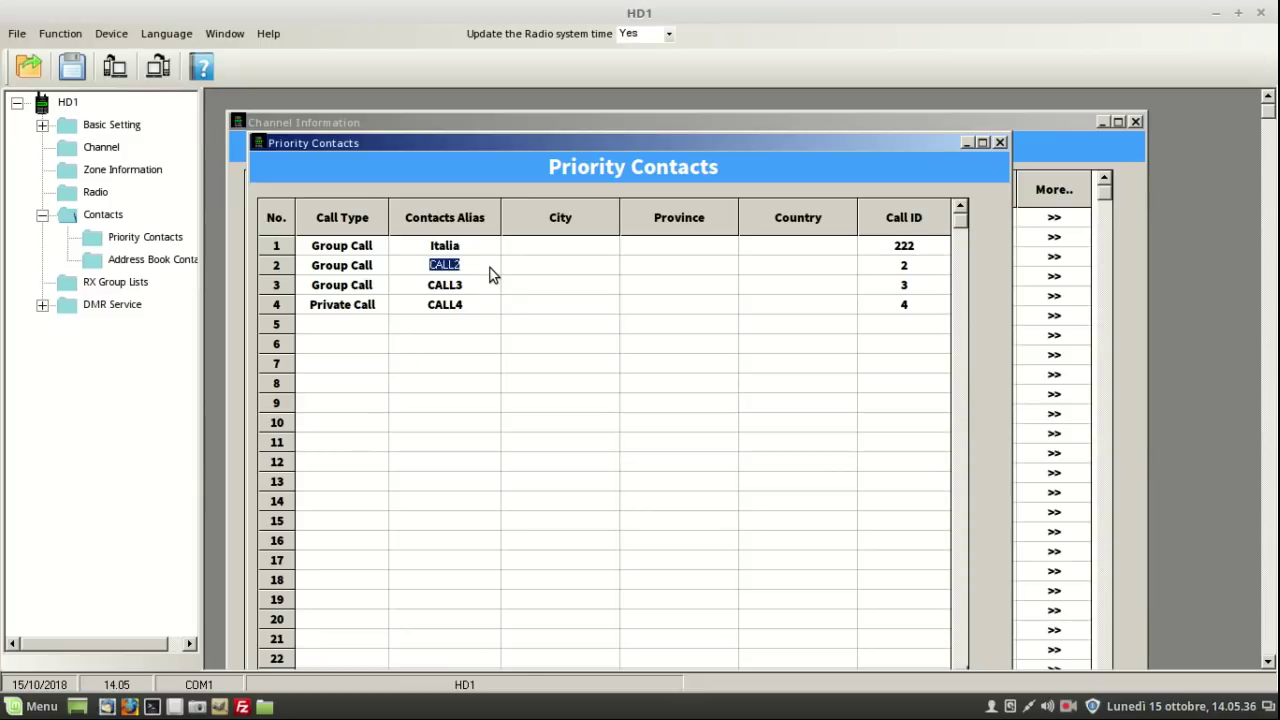
key(BackSpace)
text(Io)
text(cale)
click(918, 264)
click(489, 288)
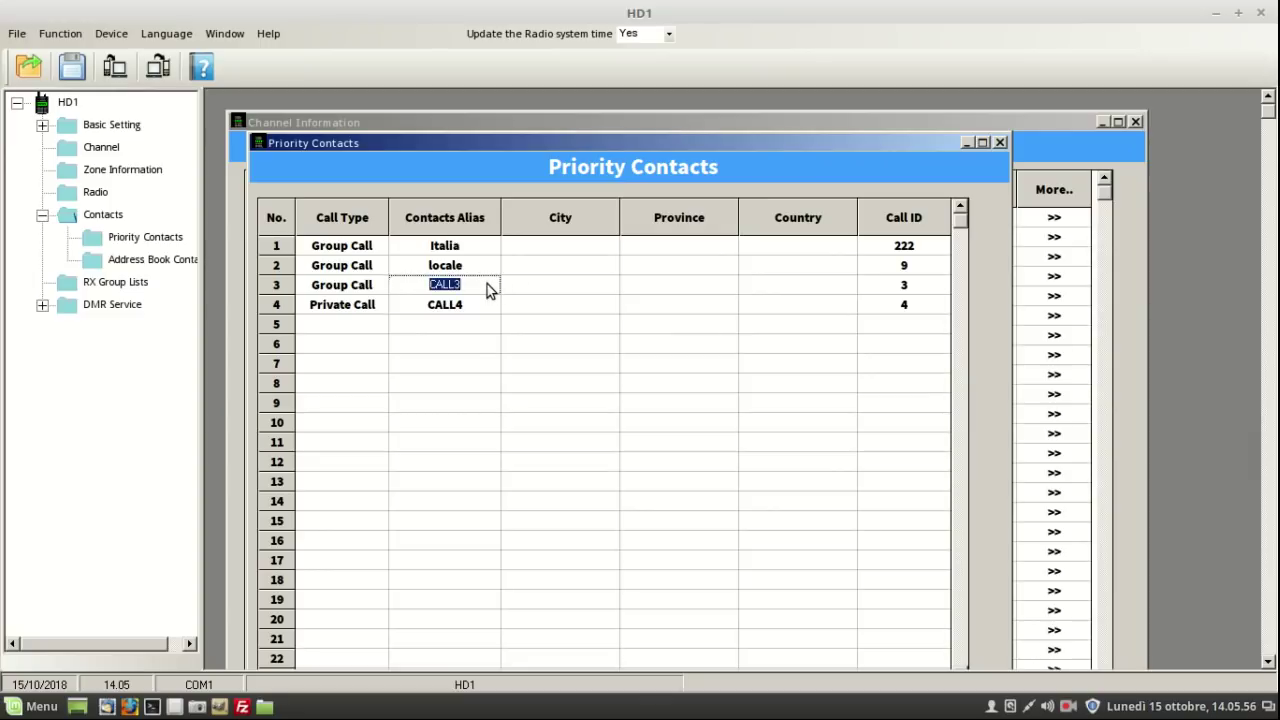
- Set the third contact to toscana with call ID 2241 and clear the fourth's call ID
text(toscana)
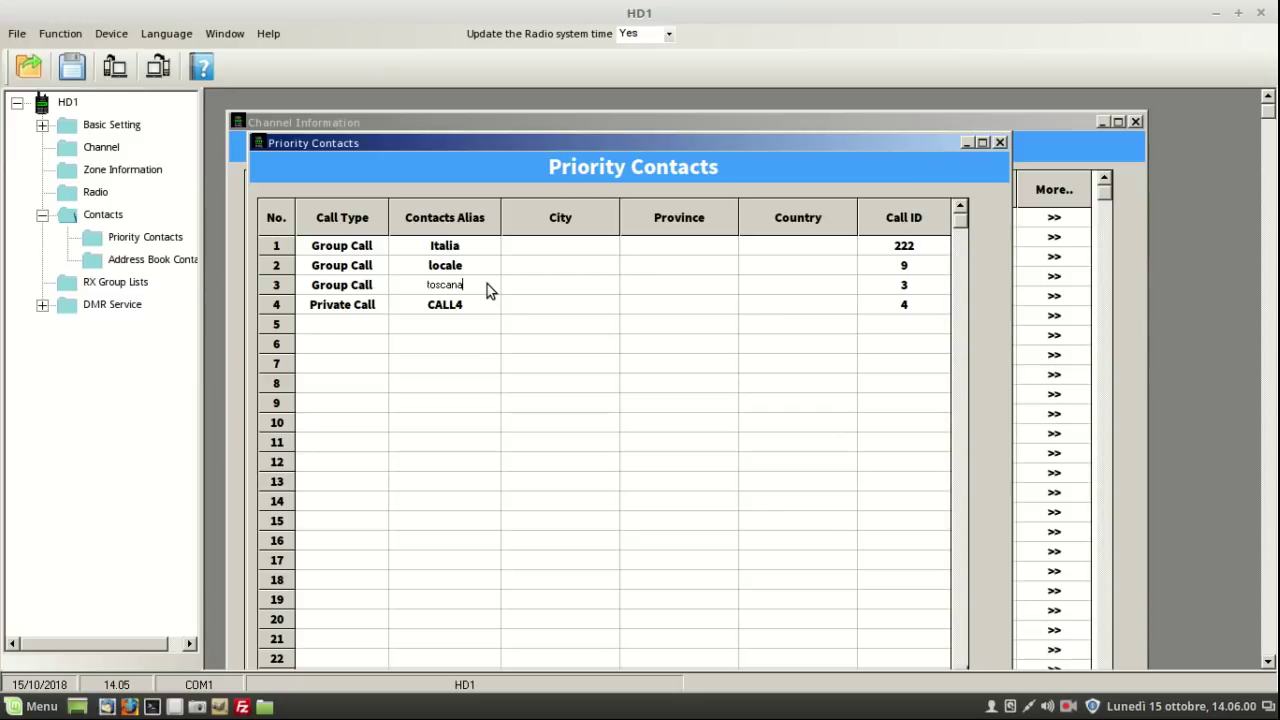
click(919, 287)
key(BackSpace)
text(2241)
click(913, 312)
key(BackSpace)
click(999, 141)
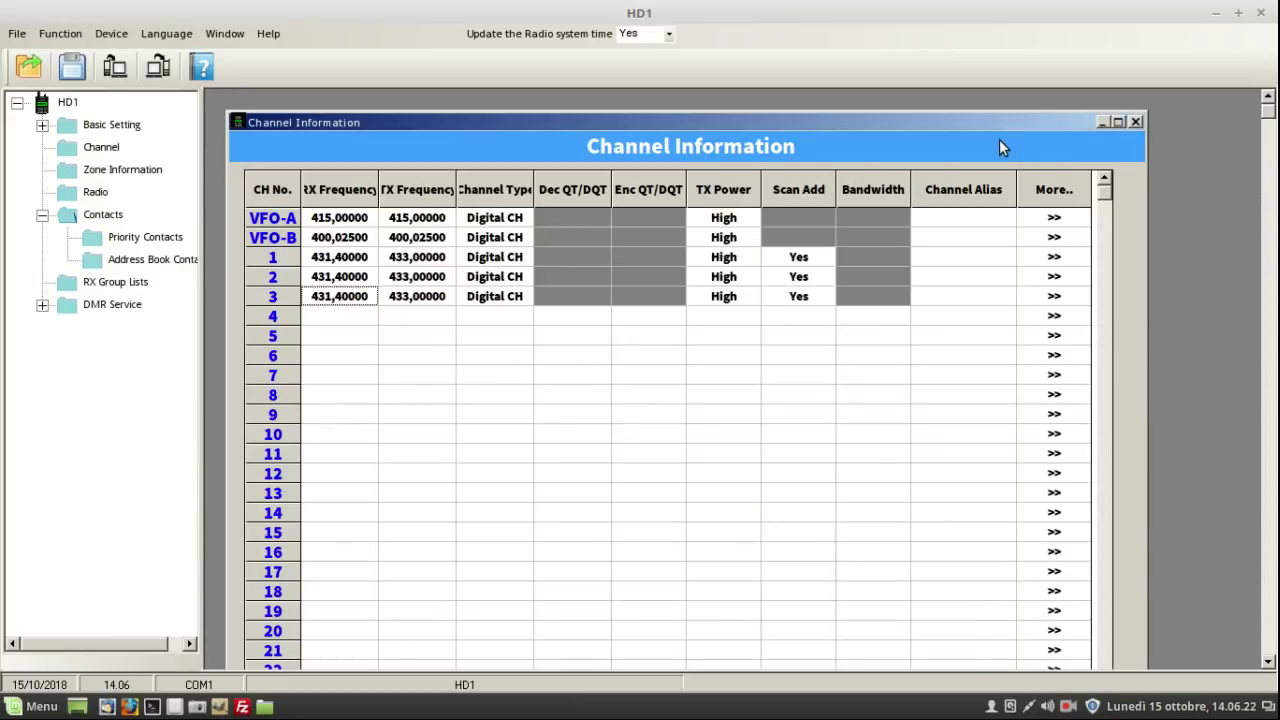
- Add group call list list1 under RX Group Lists and check its available contacts
click(63, 284)
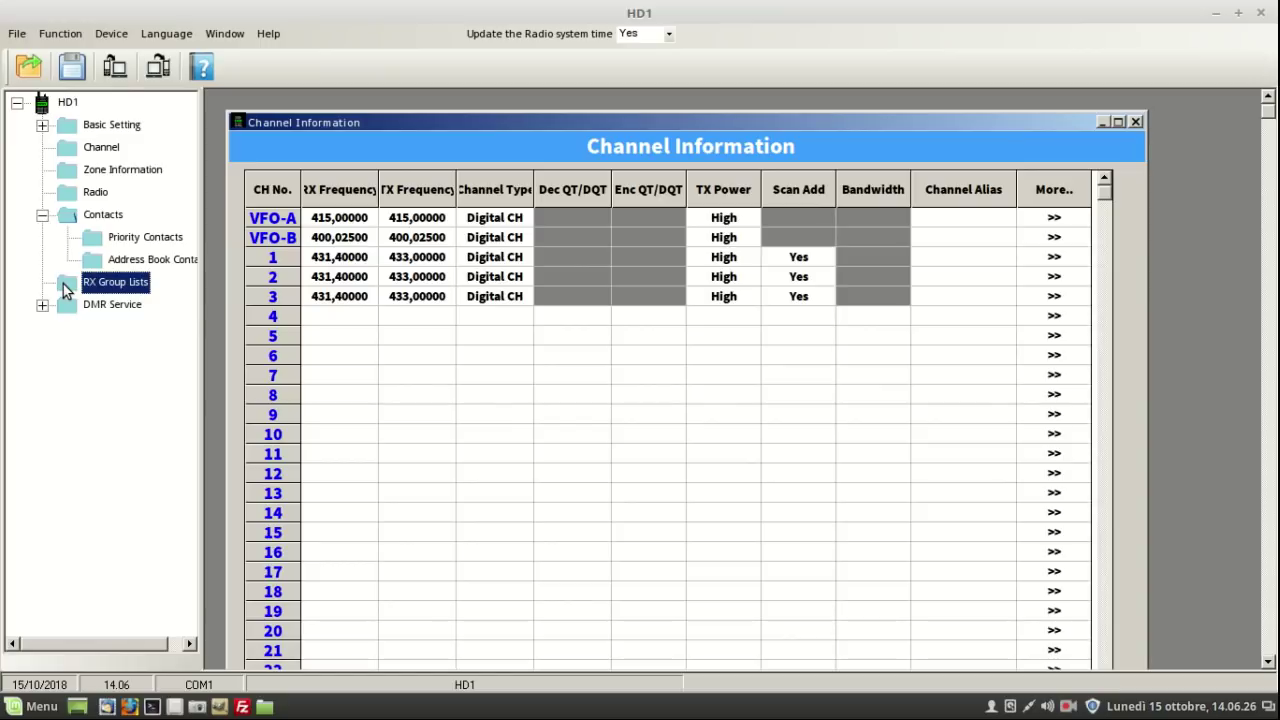
right_click(63, 284)
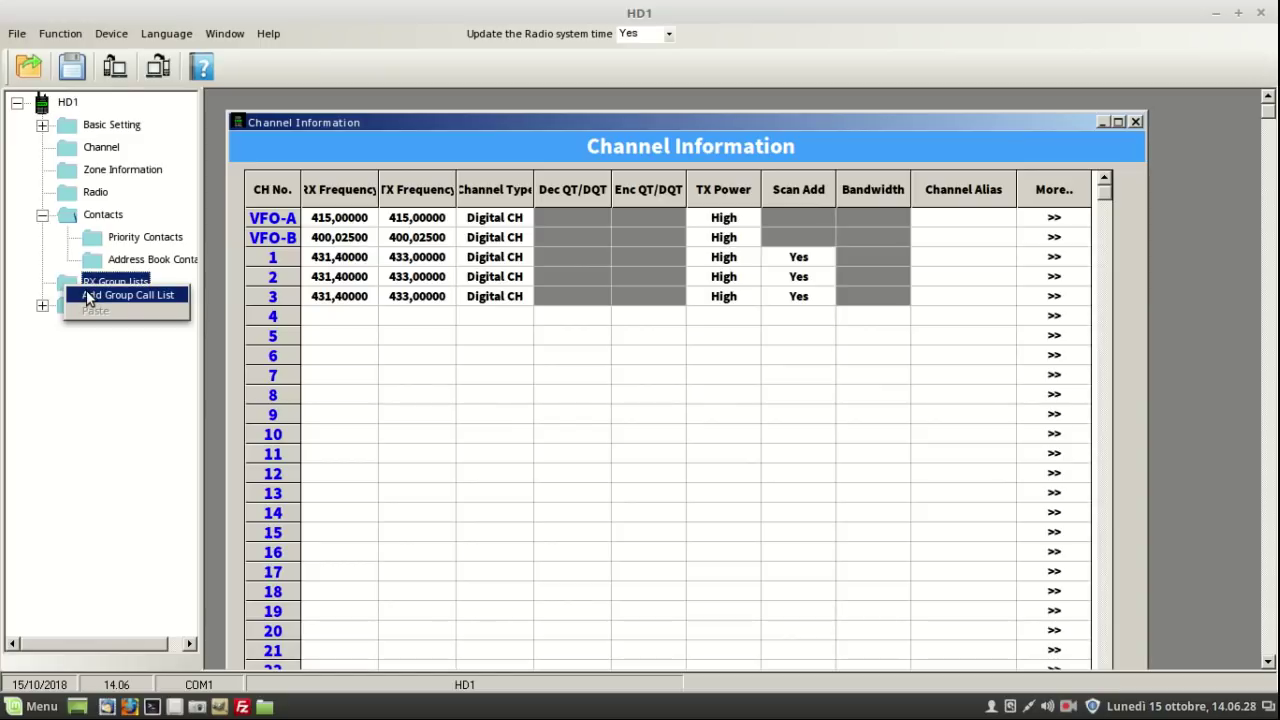
click(86, 290)
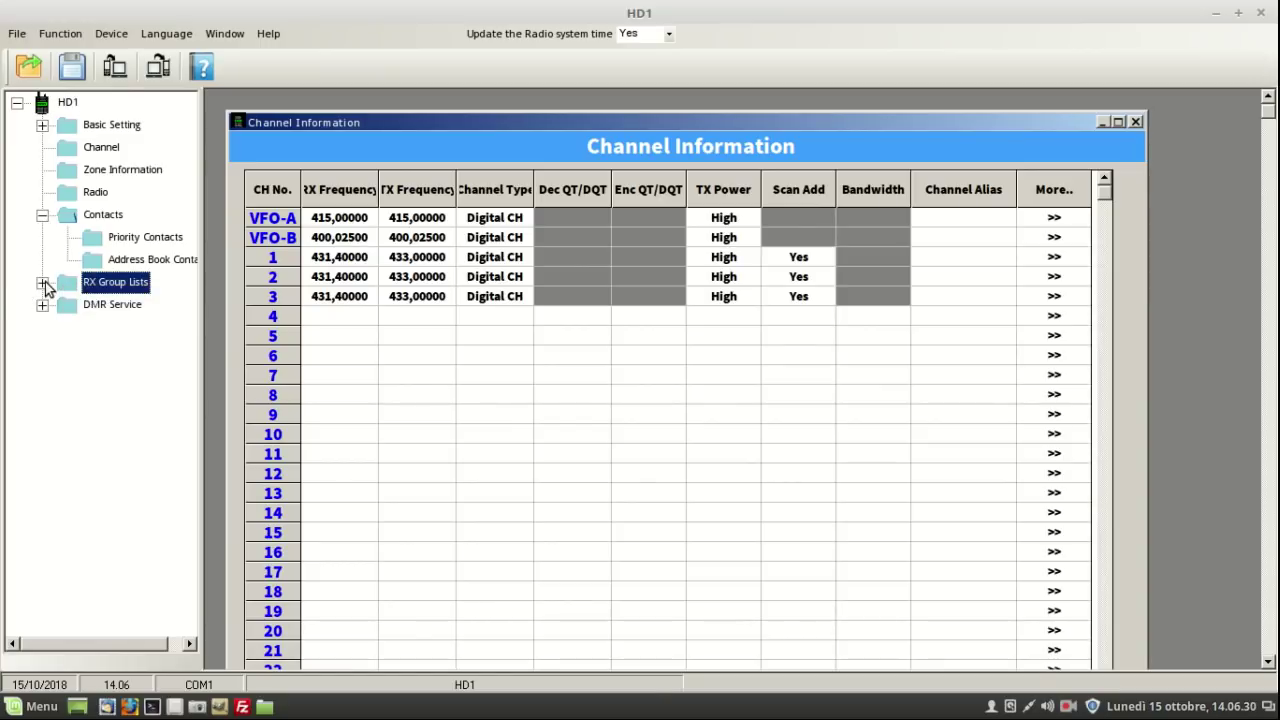
click(42, 284)
double_click(100, 308)
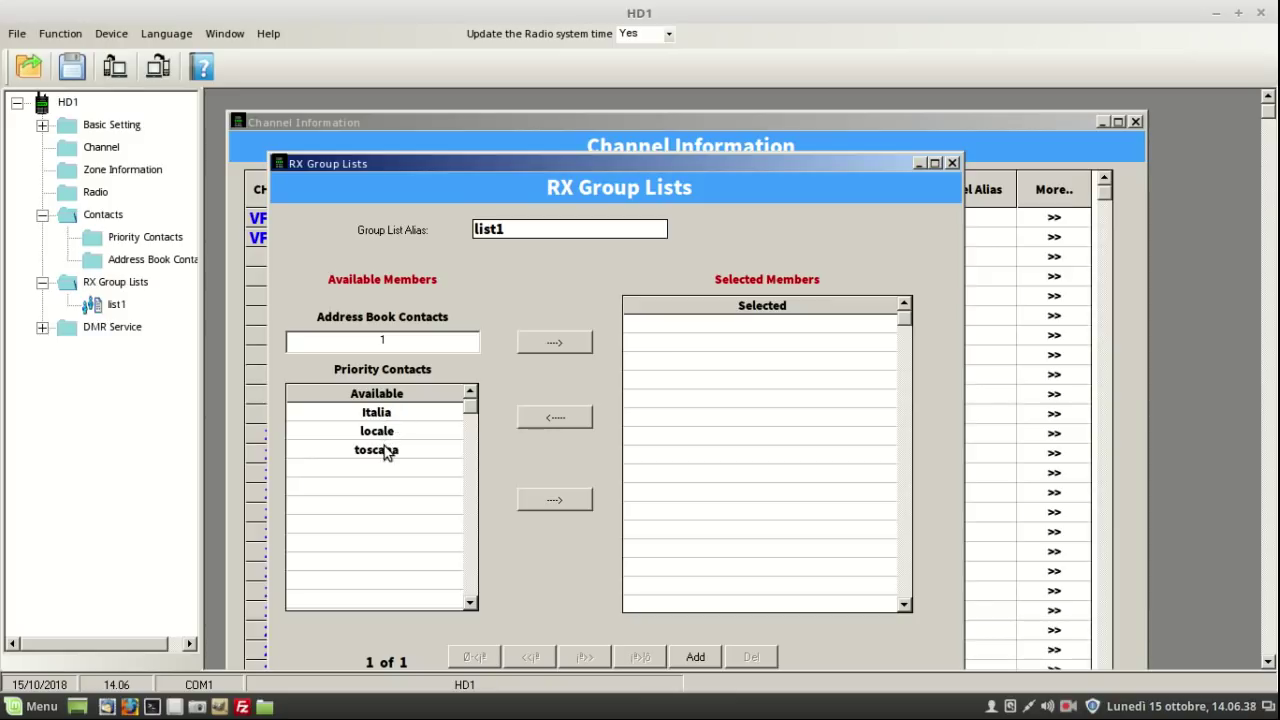
click(952, 163)
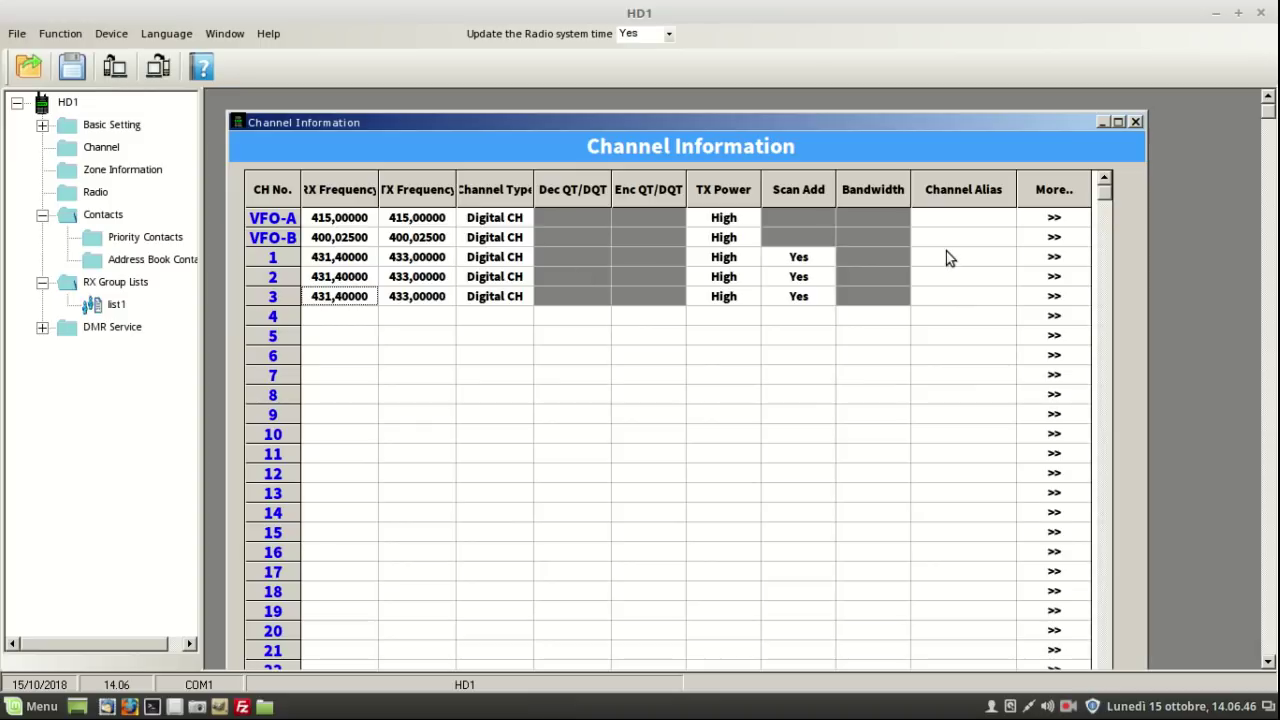
- In channel 1's details, enable Scan Add, choose the Italia contact and Slot1
click(1055, 259)
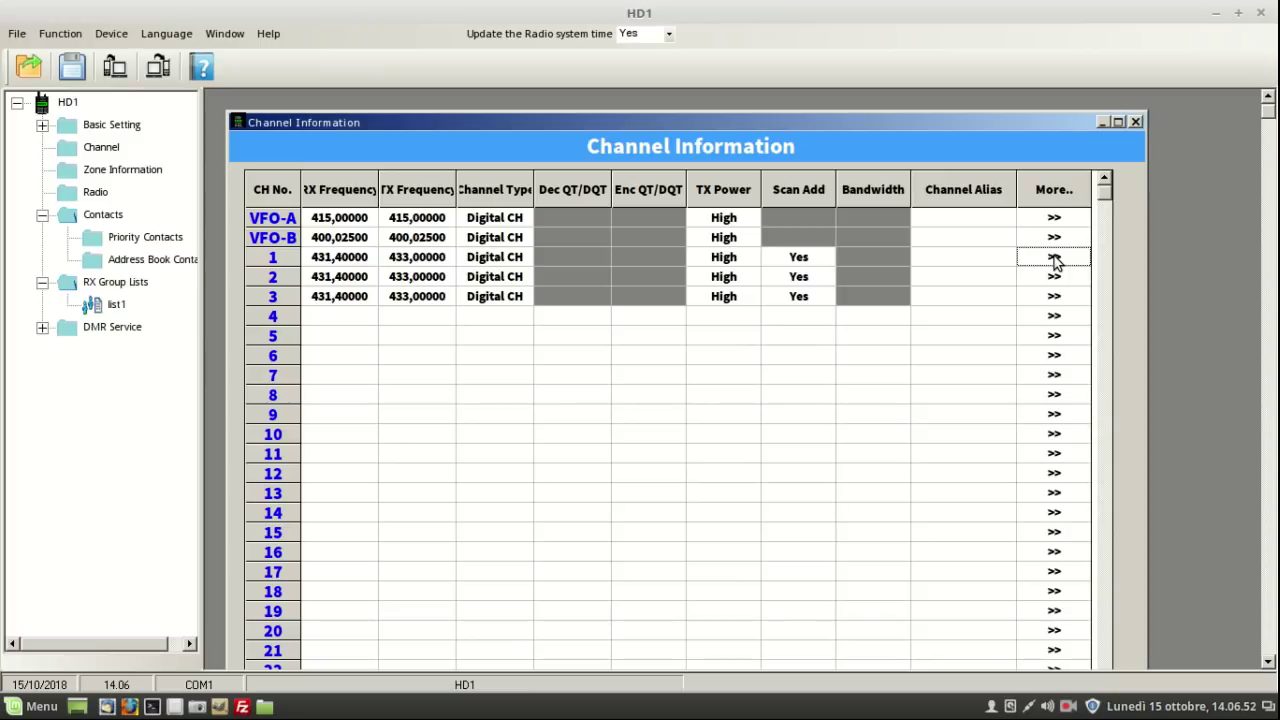
click(1055, 259)
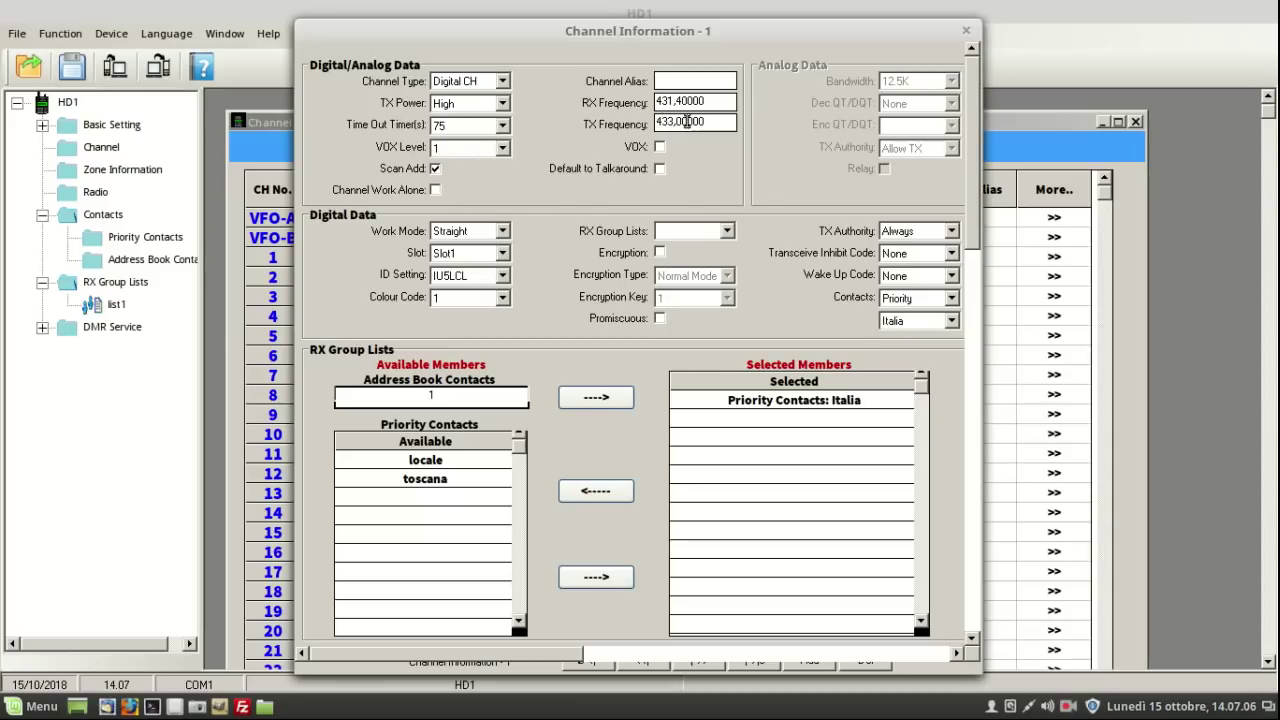
click(436, 168)
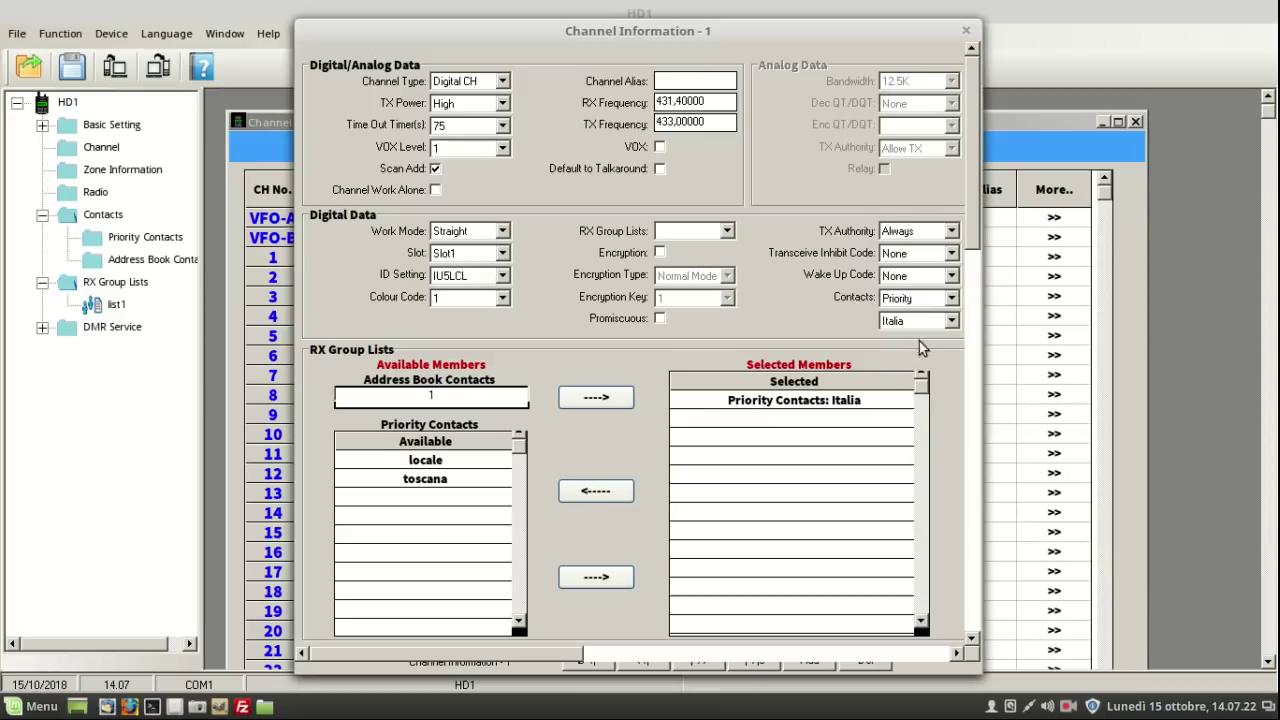
click(952, 326)
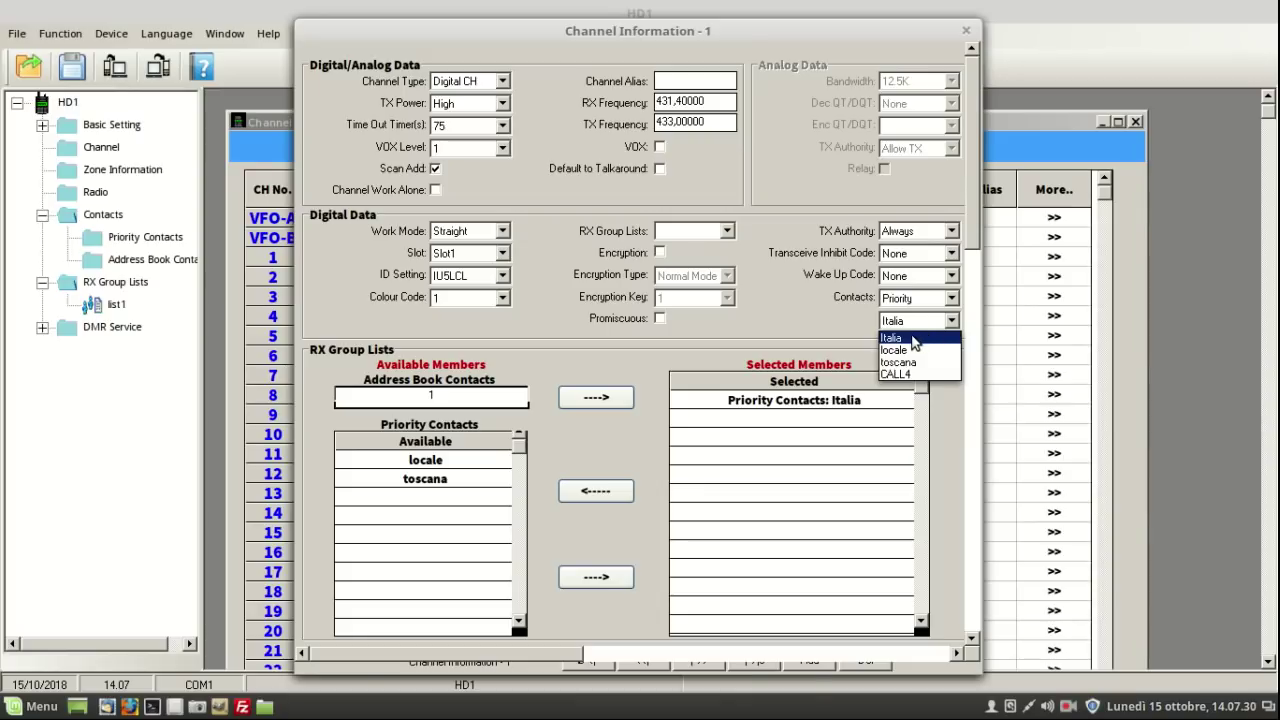
click(913, 343)
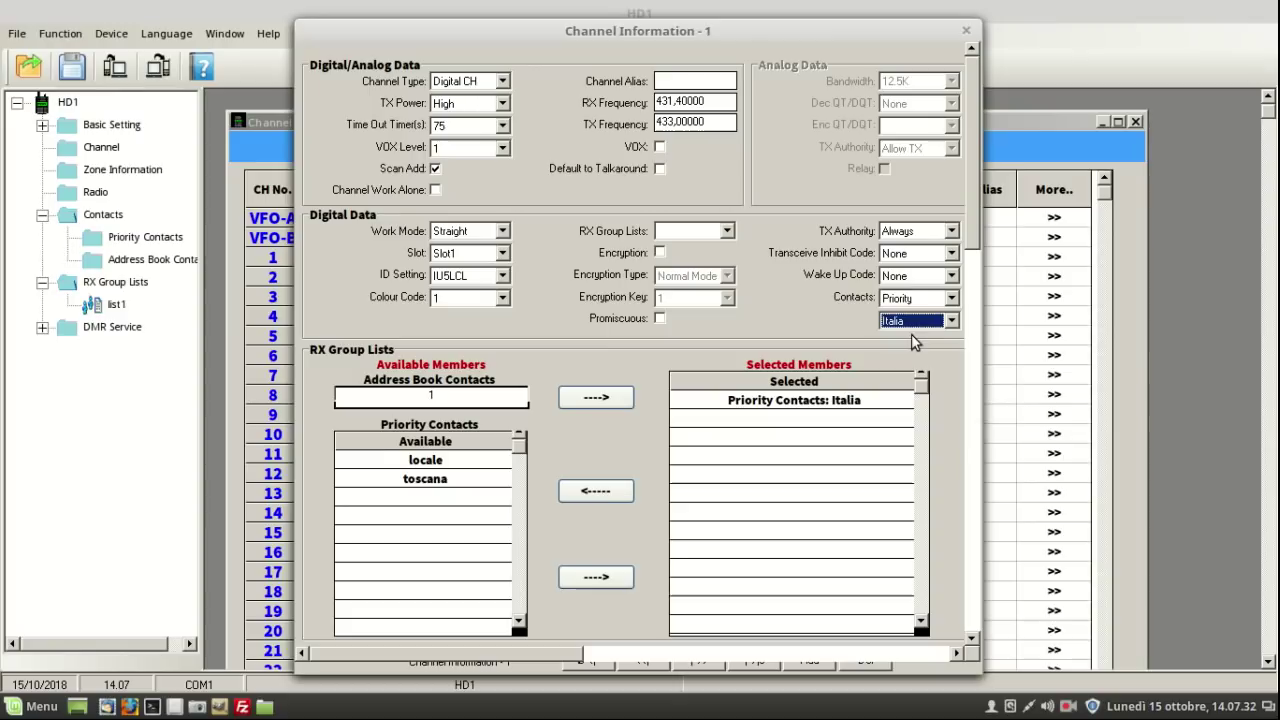
click(435, 298)
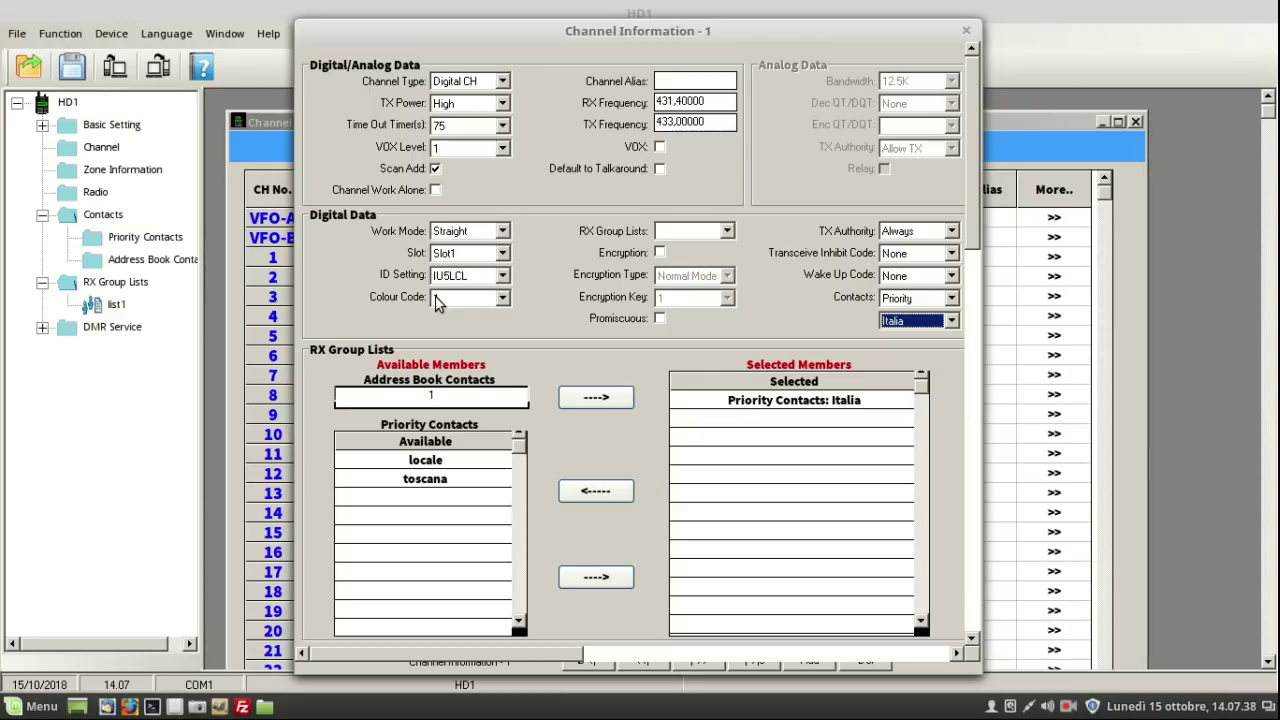
click(503, 256)
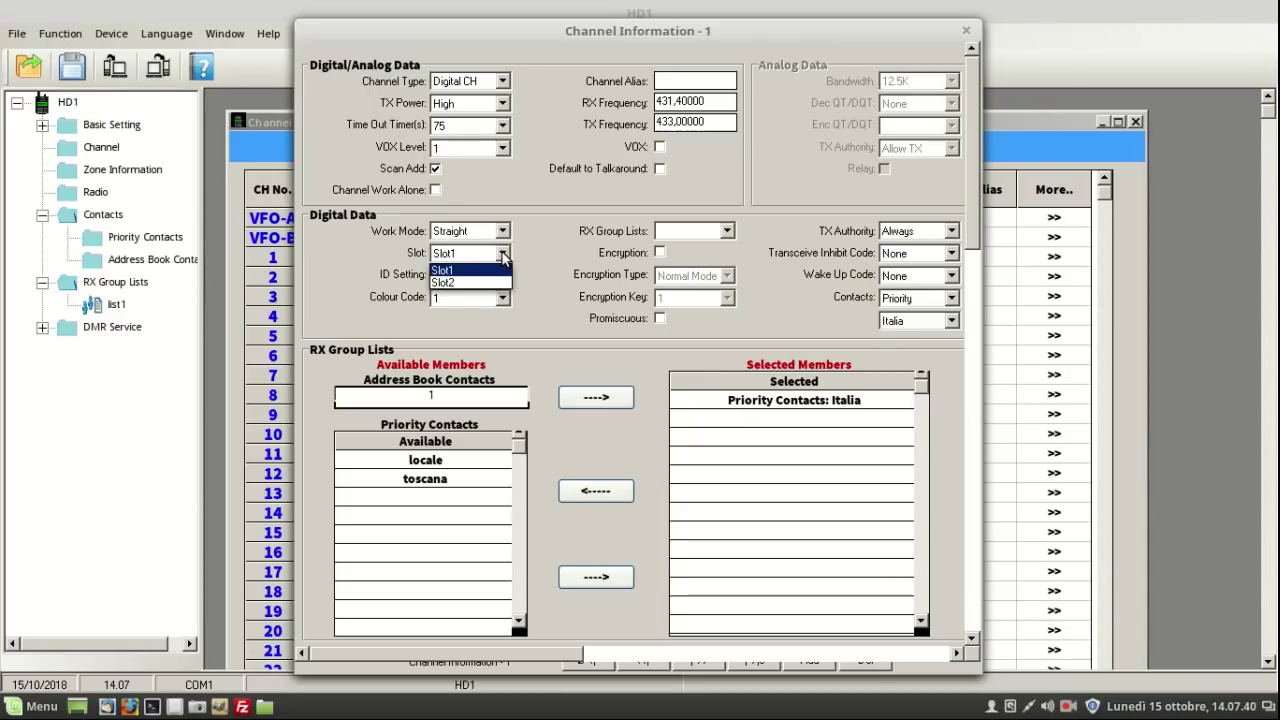
click(476, 269)
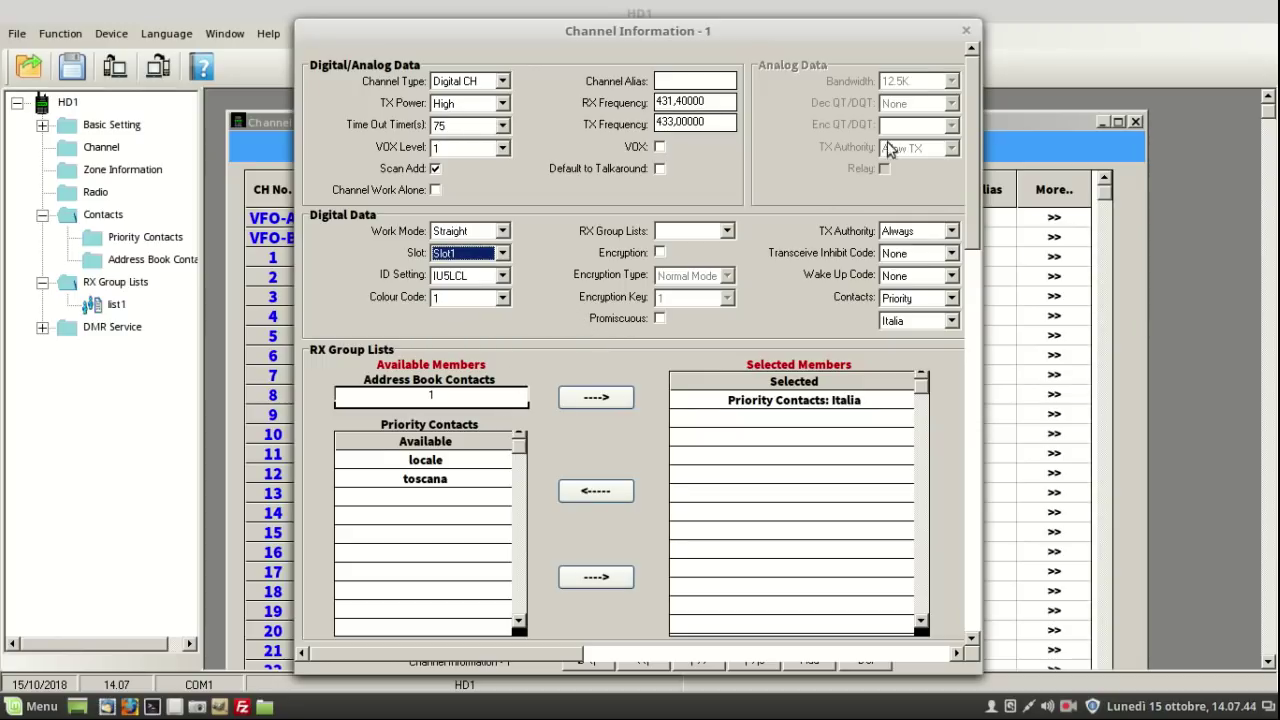
click(966, 31)
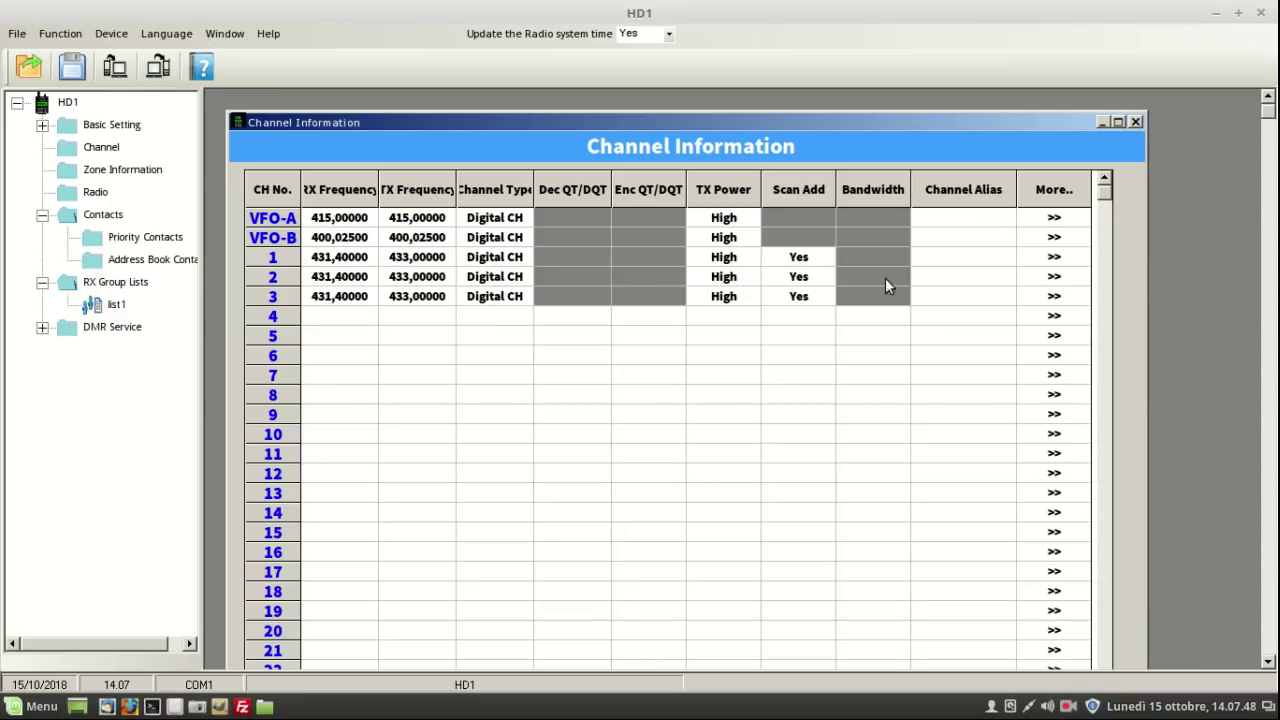
- Give channel 1 the alias Italia, then bring up channel 2's details
click(968, 258)
text(Ita)
text(lia)
click(1057, 281)
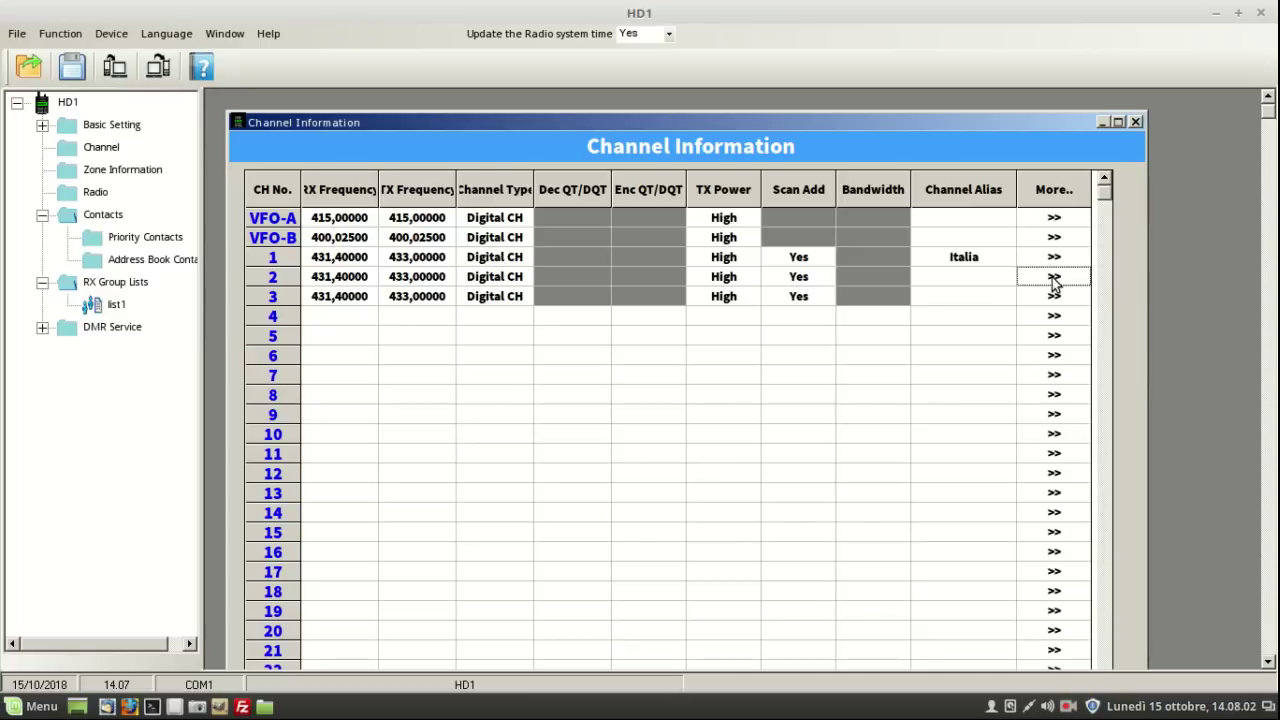
click(1054, 280)
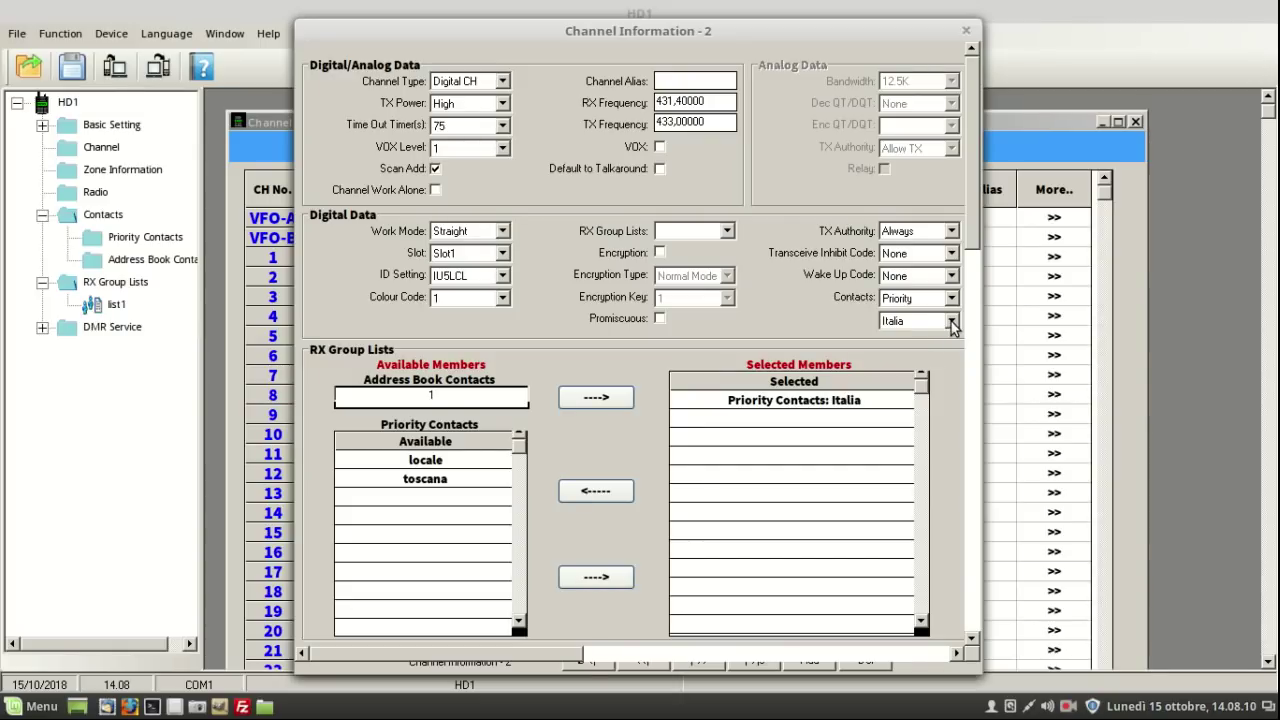
- Select locale as channel 2's contact and close its details window
click(950, 321)
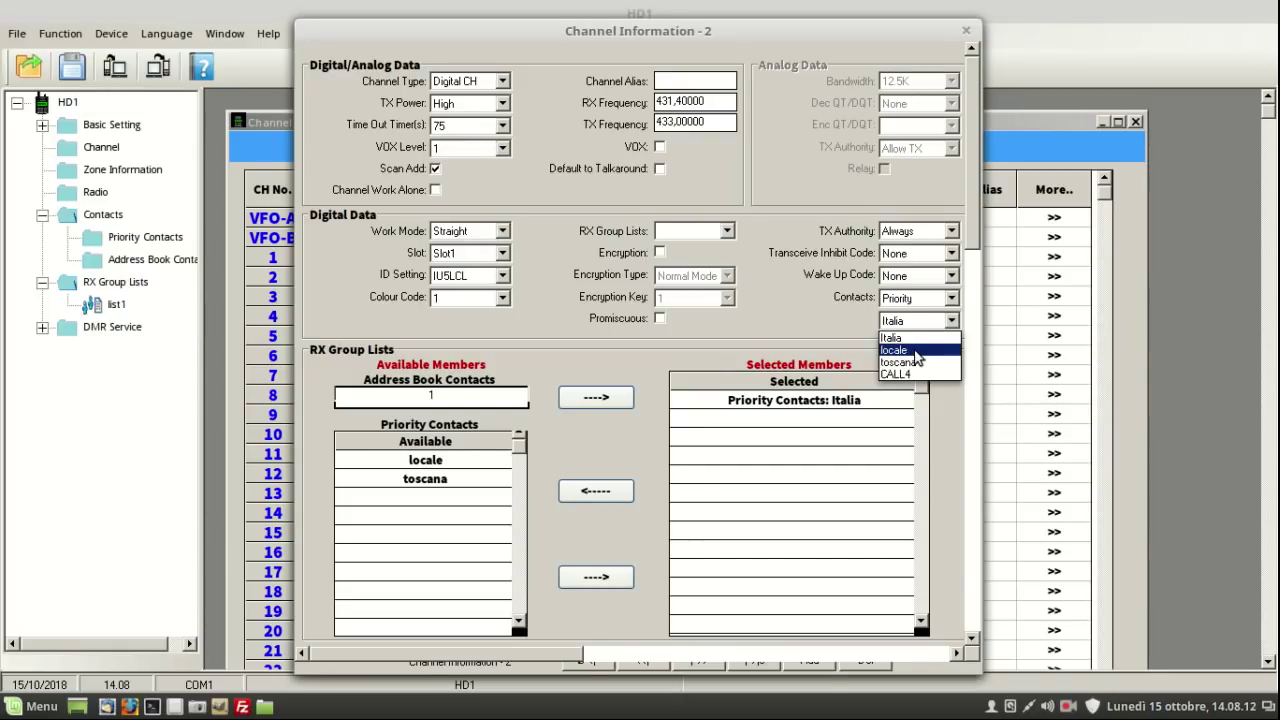
click(914, 352)
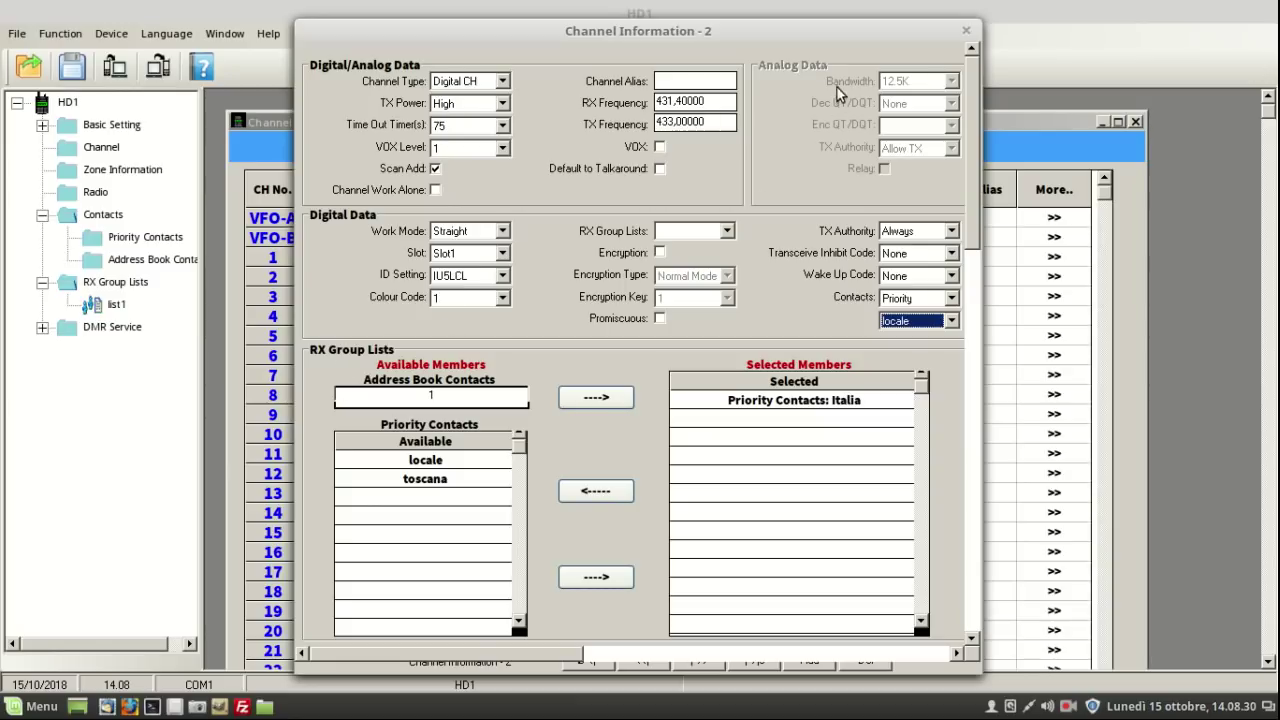
click(966, 31)
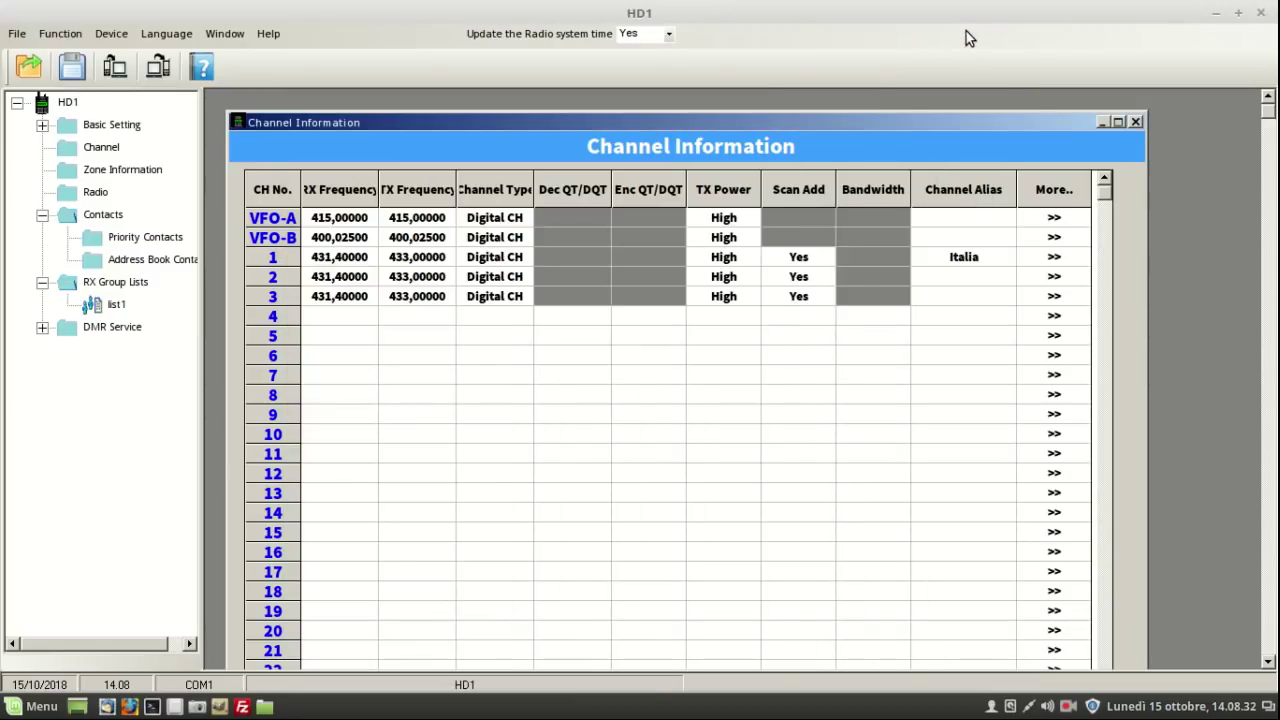
- Enter the aliases LOCALE for channel 2 and Toscana for channel 3
double_click(975, 277)
text(LOCALE)
click(972, 300)
text(TOSCANA)
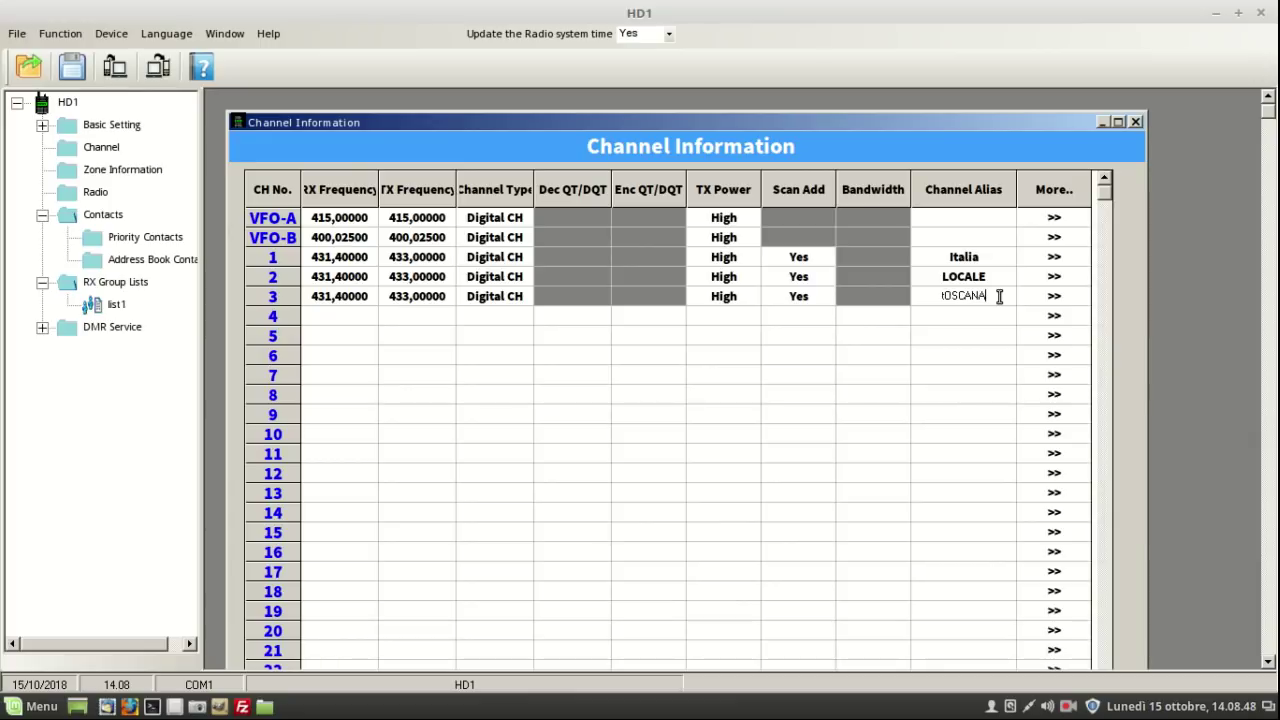
key(BackSpace)
key(BackSpace)
key(BackSpace)
key(BackSpace)
key(BackSpace)
key(BackSpace)
key(BackSpace)
text(Toscana)
click(1058, 298)
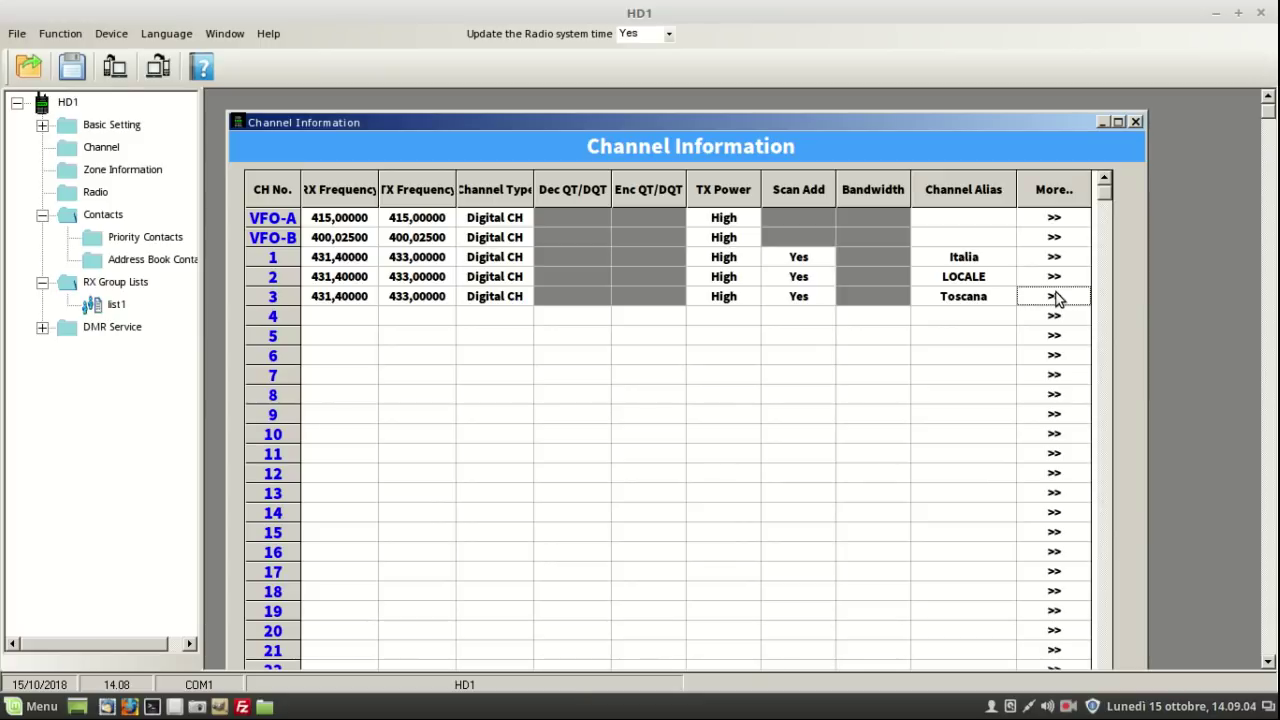
- In channel 3's details, choose the toscana contact, Slot2 and colour code 1
click(1054, 296)
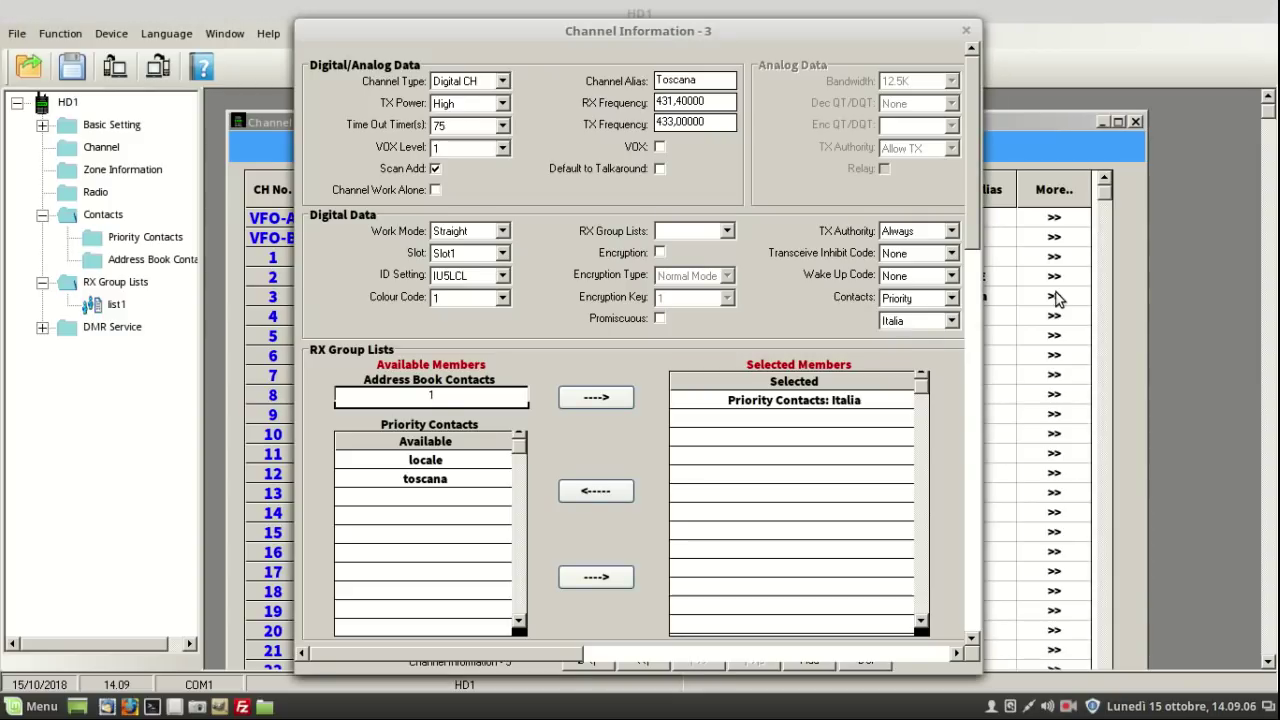
click(952, 321)
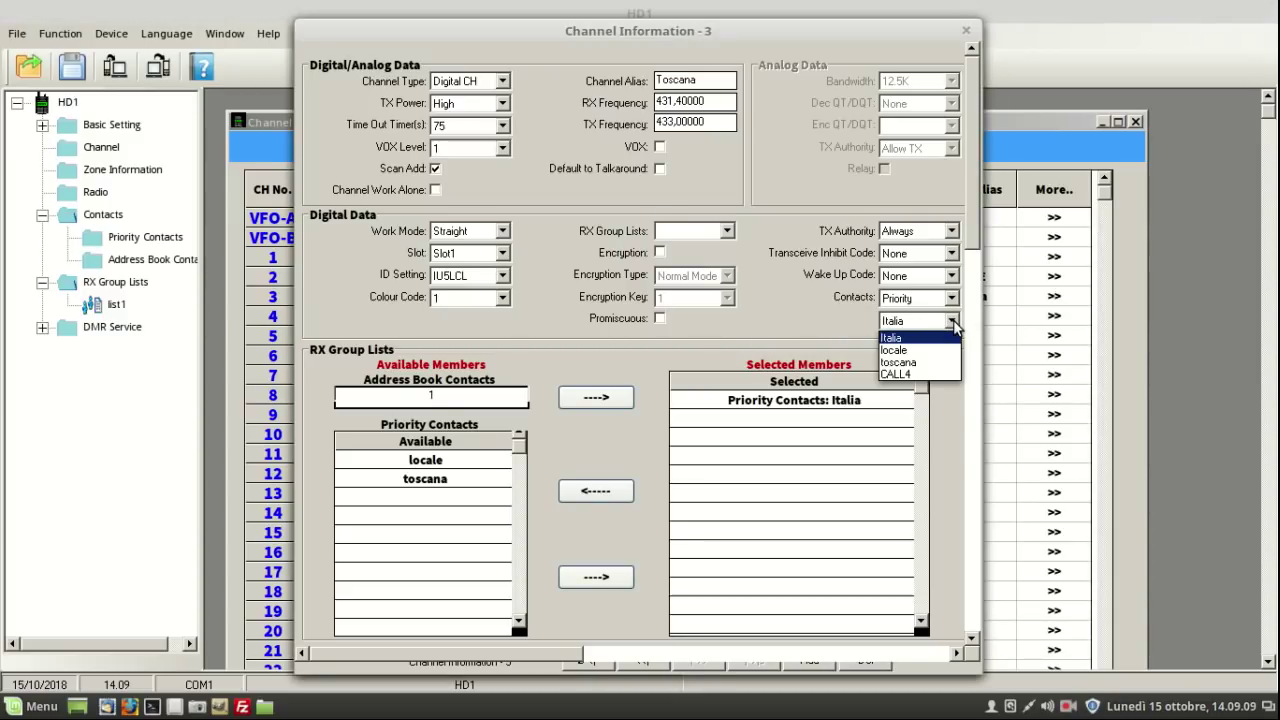
click(905, 365)
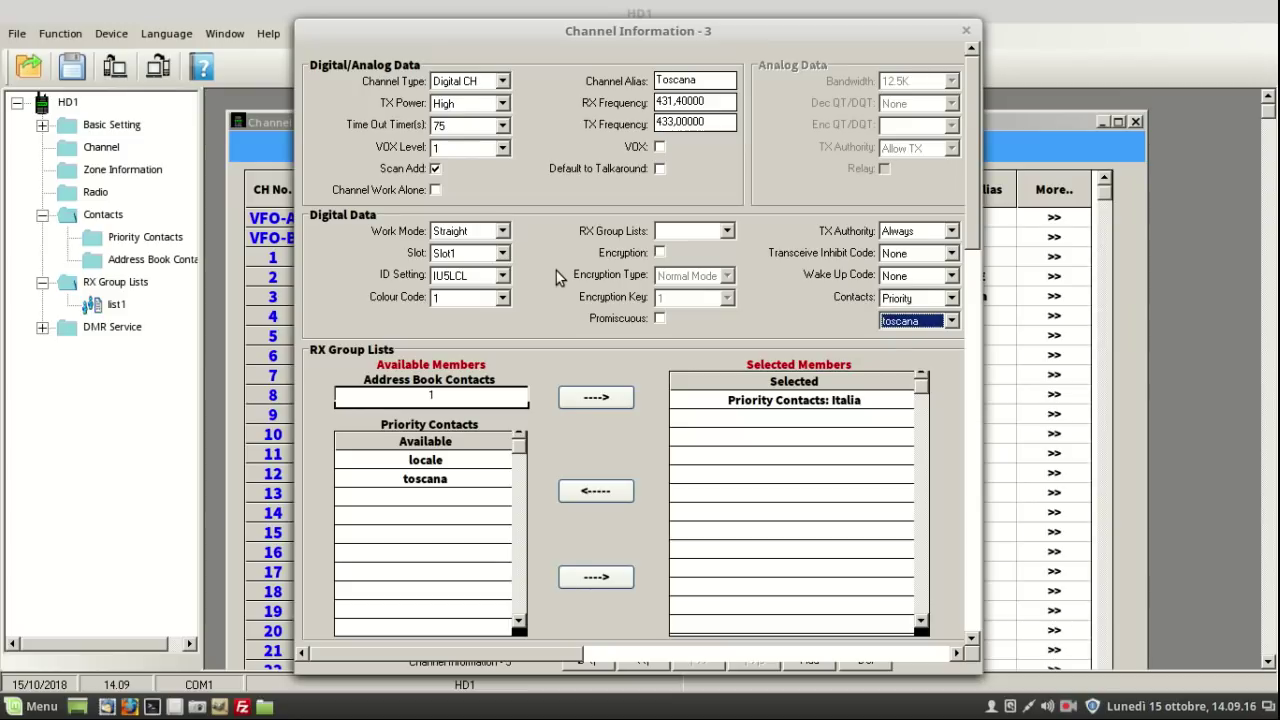
click(504, 256)
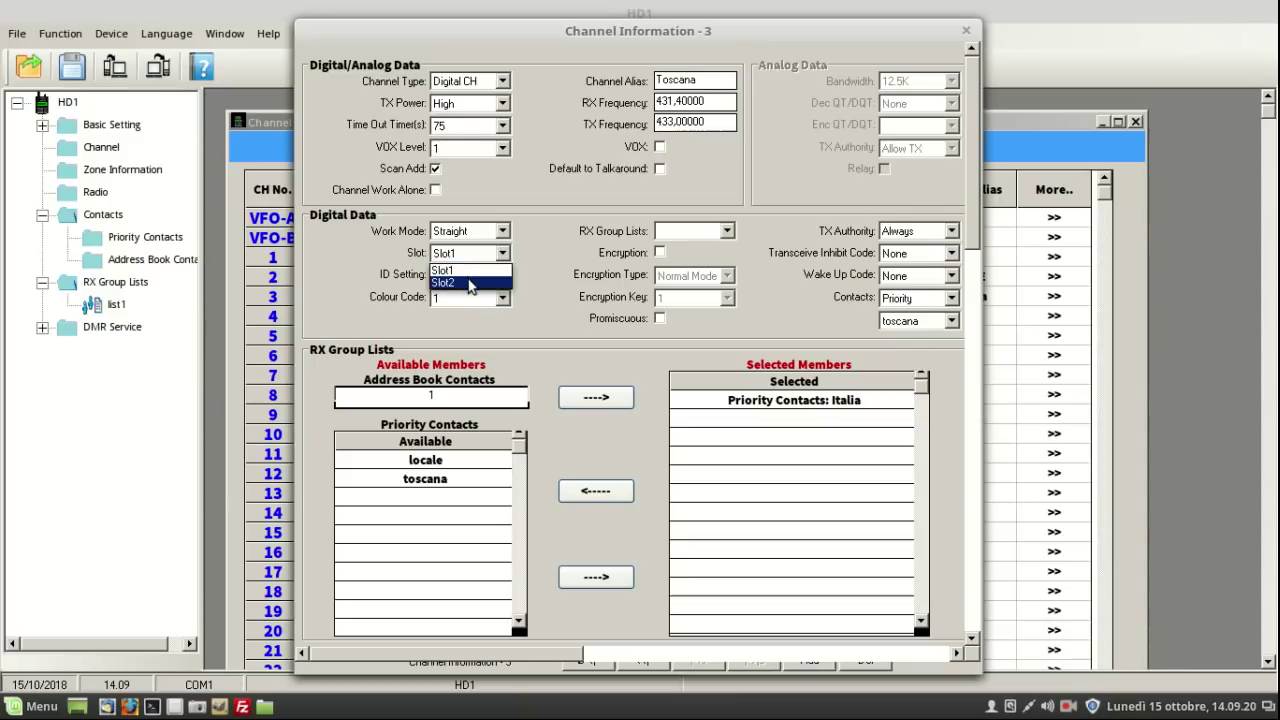
click(465, 282)
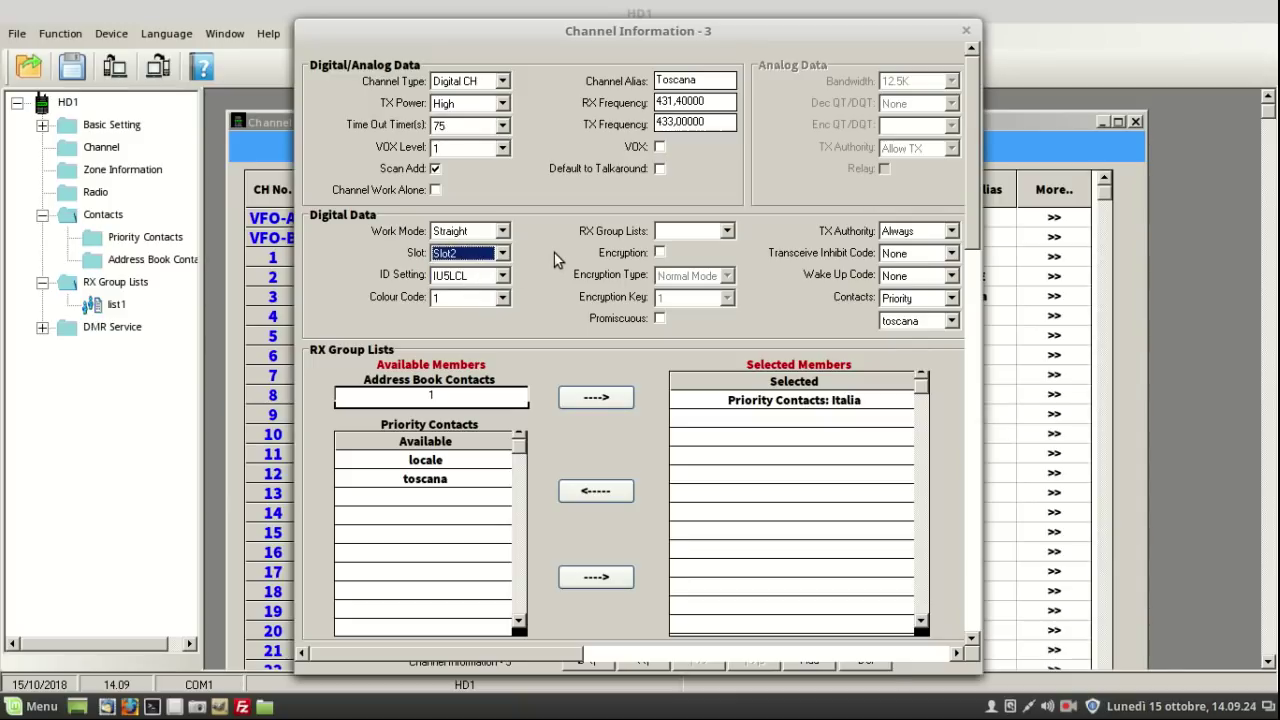
click(502, 298)
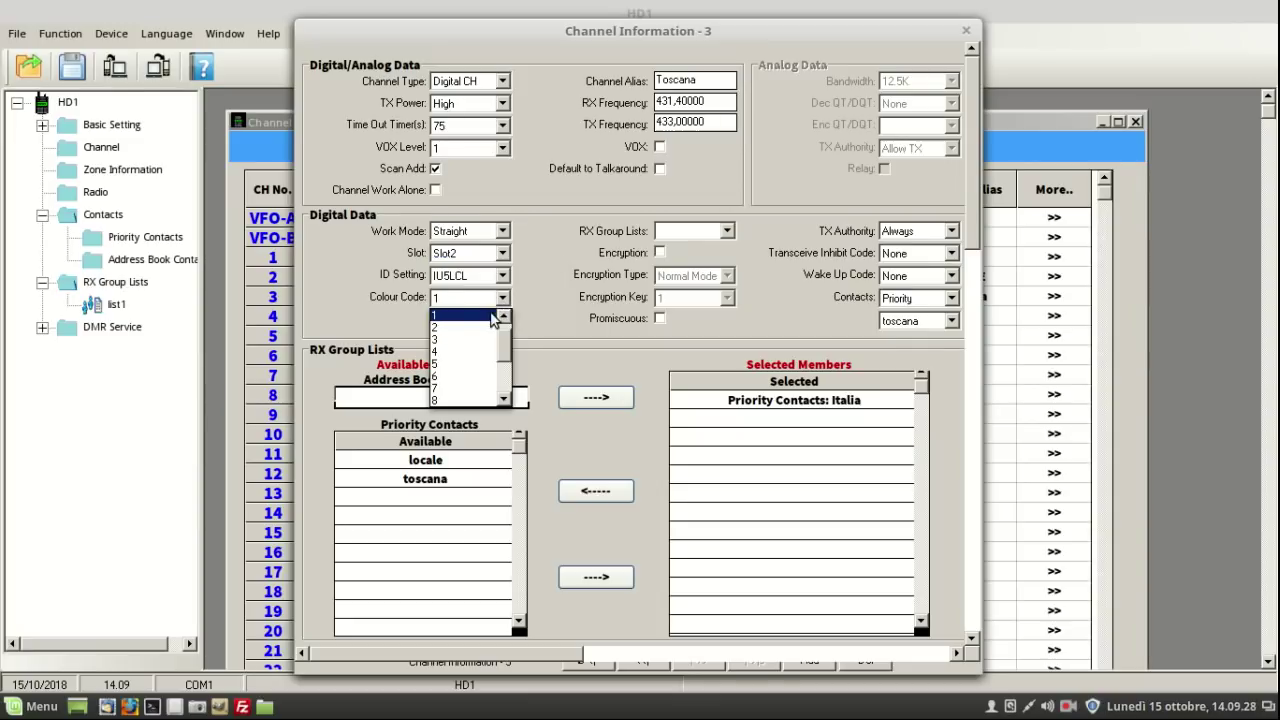
click(500, 316)
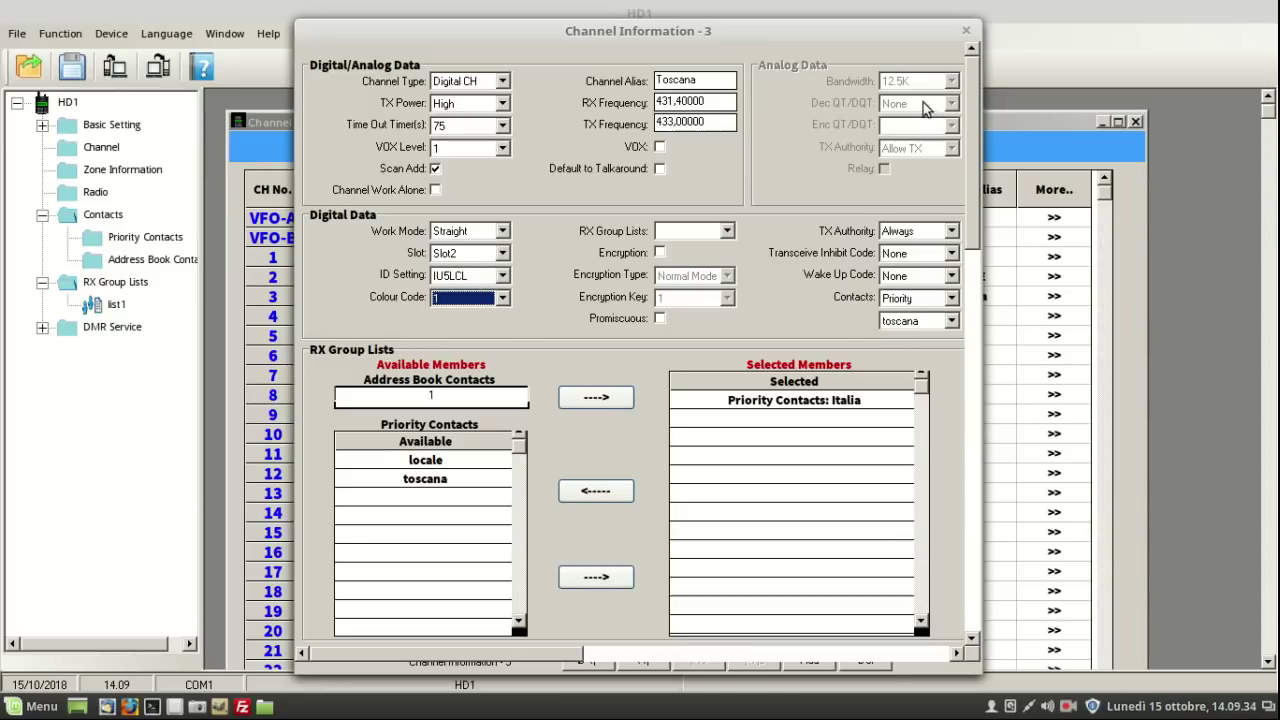
click(966, 31)
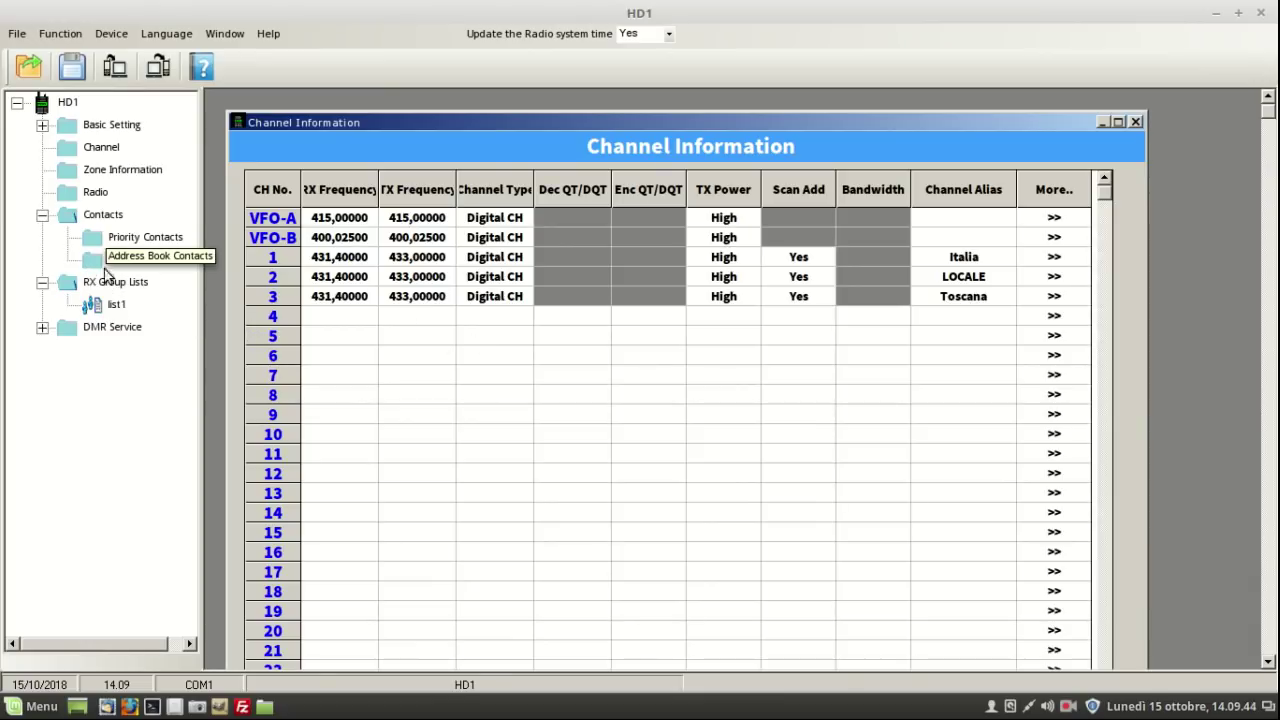
- Close the Channel Information table, leaving channels 1–3 configured
click(1136, 121)
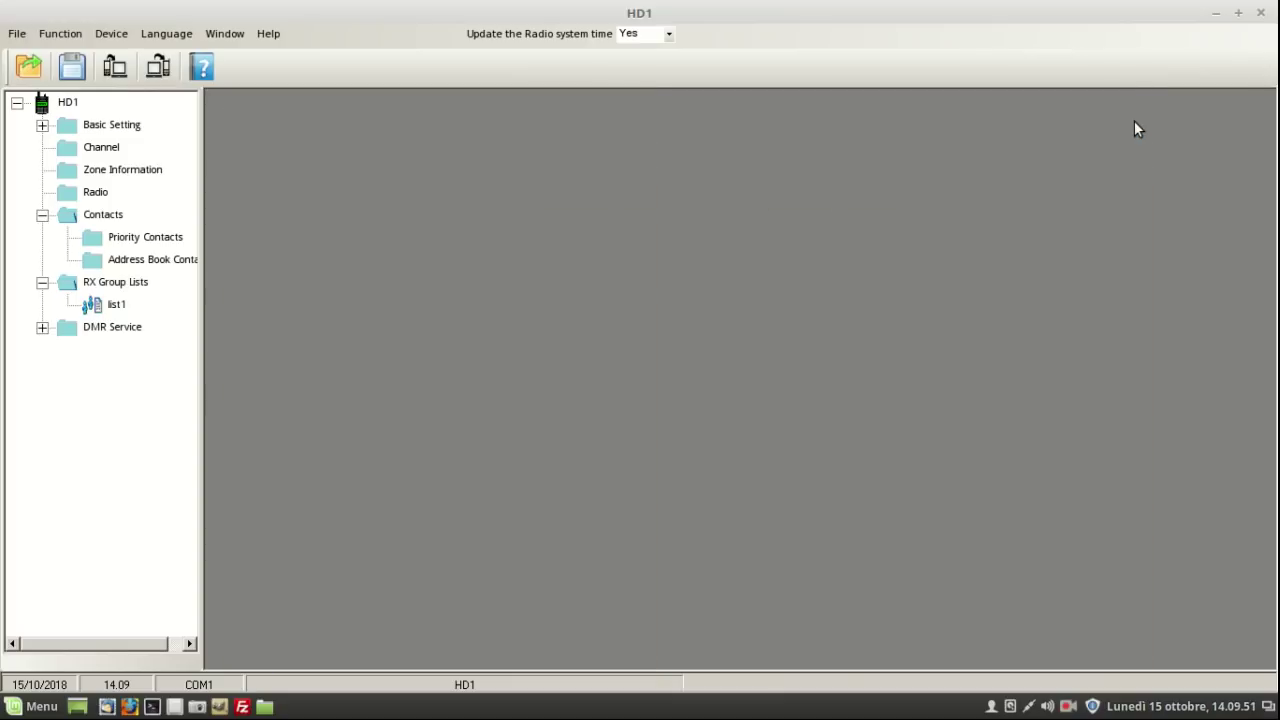
- Open the empty Address Book Contacts window, move it higher, and begin a CSV contact import
double_click(95, 262)
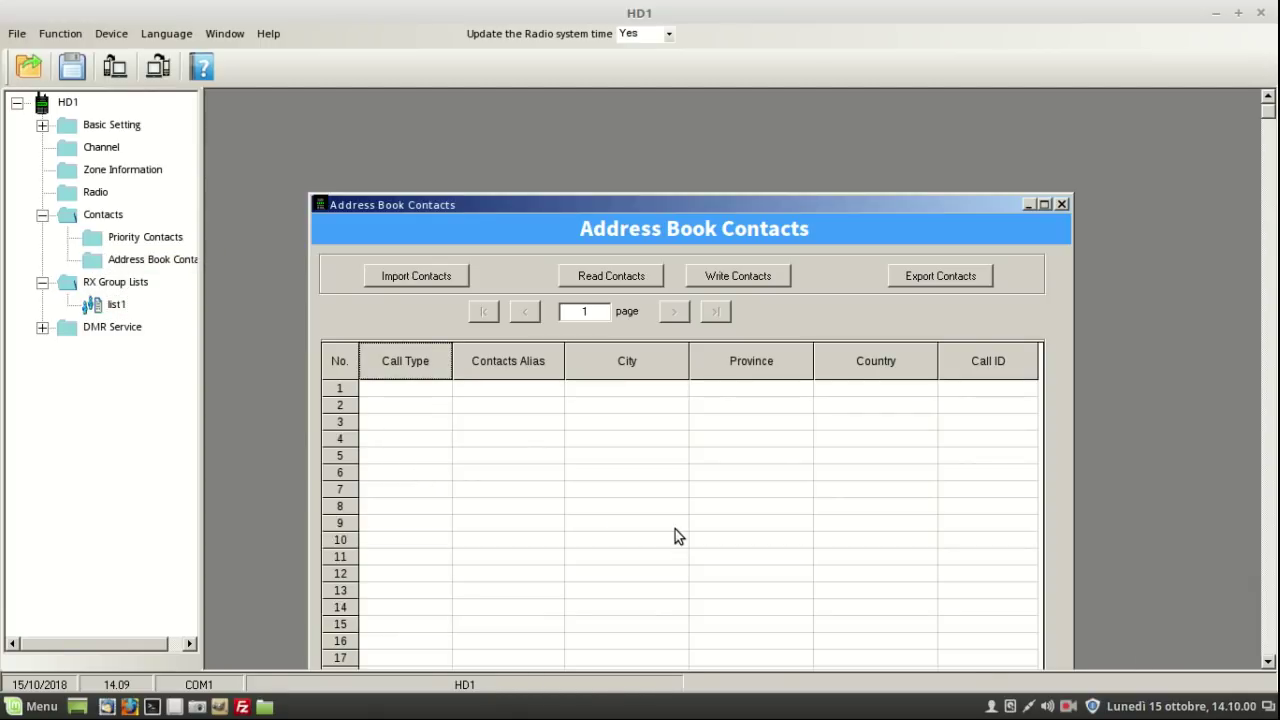
drag(746, 199, 765, 119)
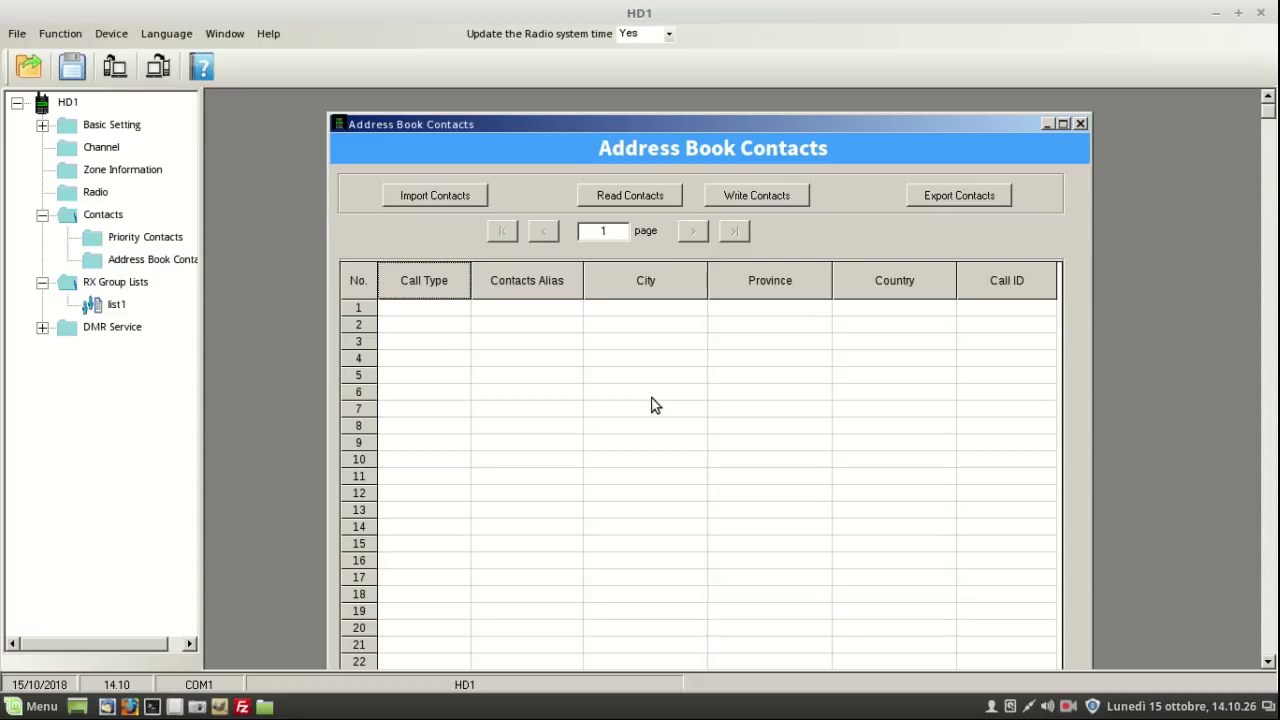
click(437, 195)
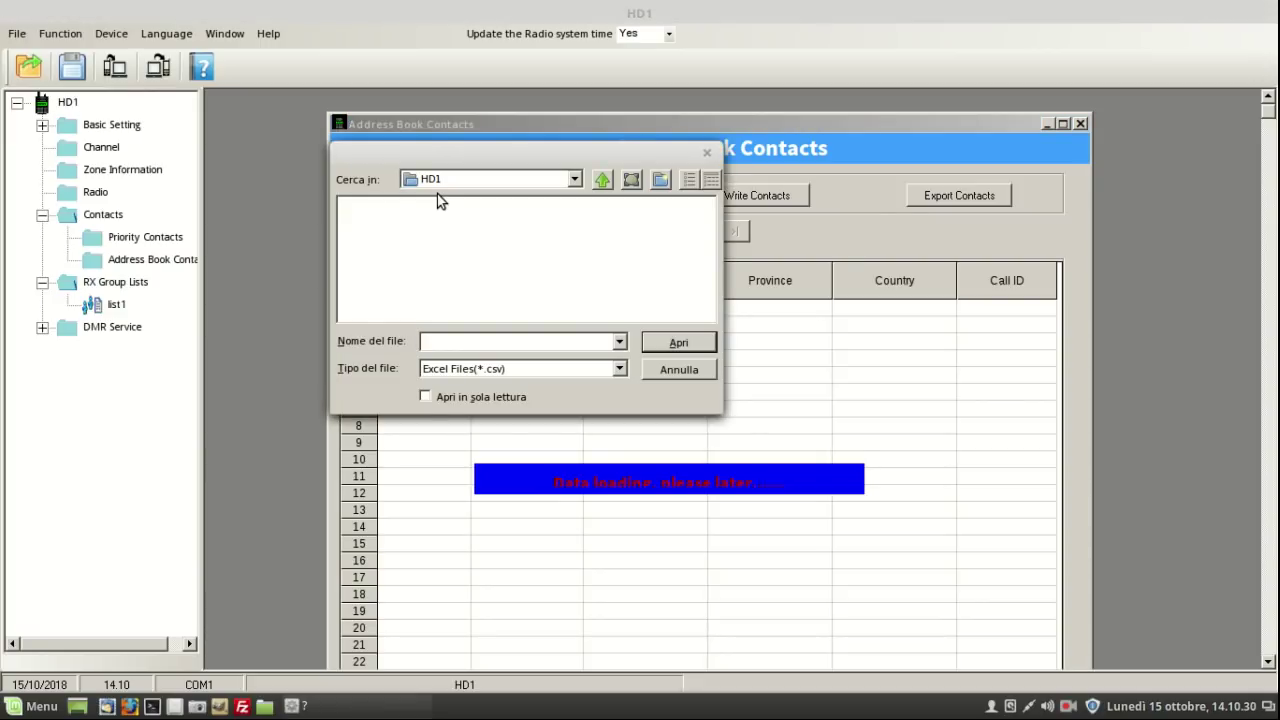
click(679, 370)
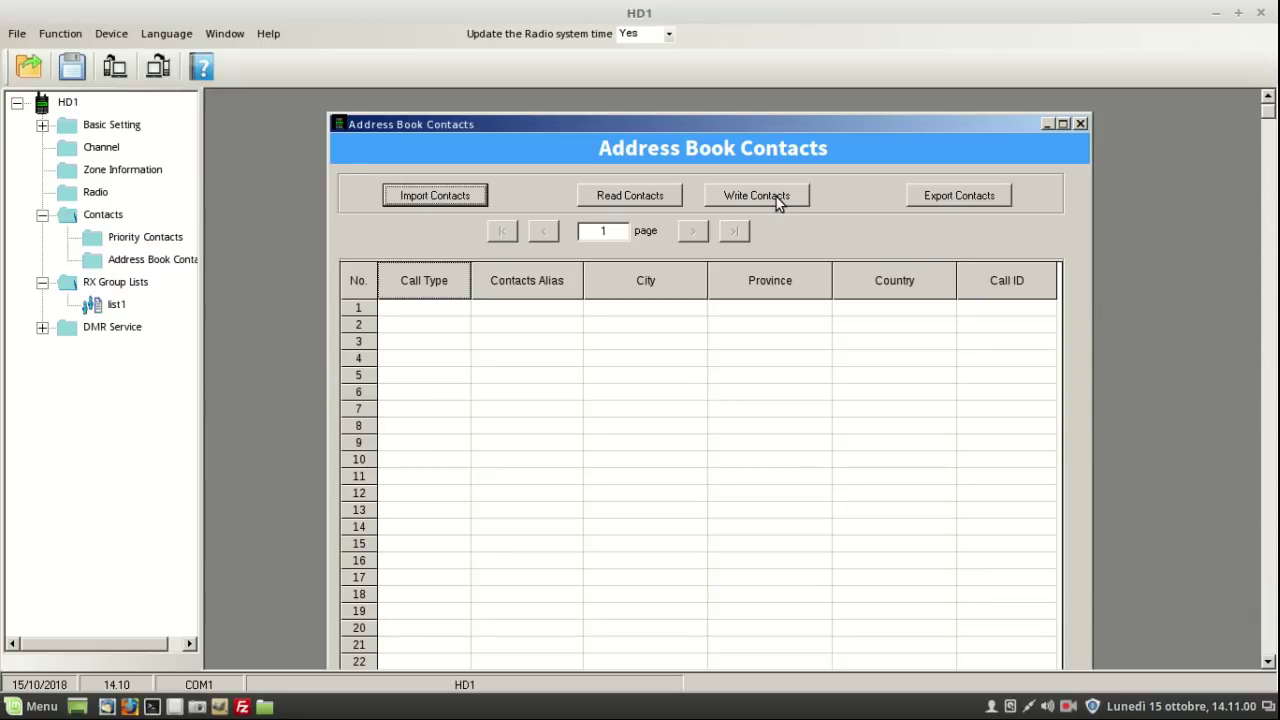
- Close the Address Book Contacts window, then start File > Save As and cancel it
click(1080, 124)
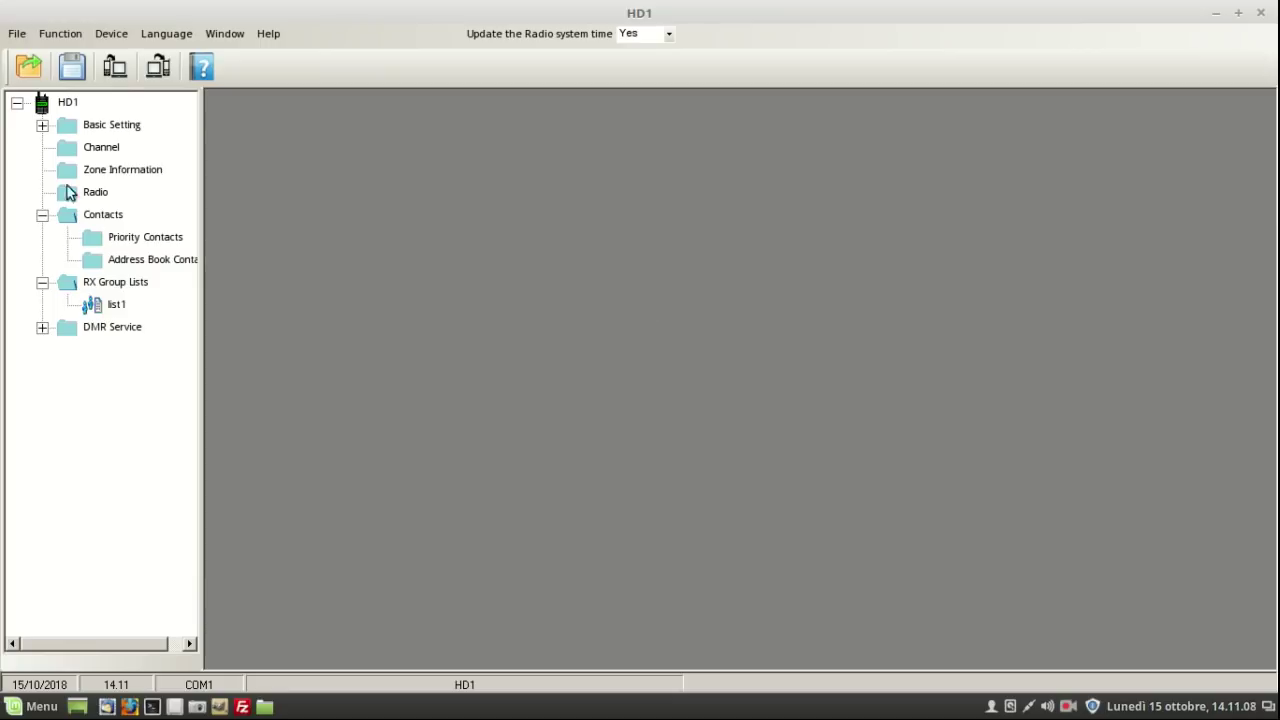
click(17, 33)
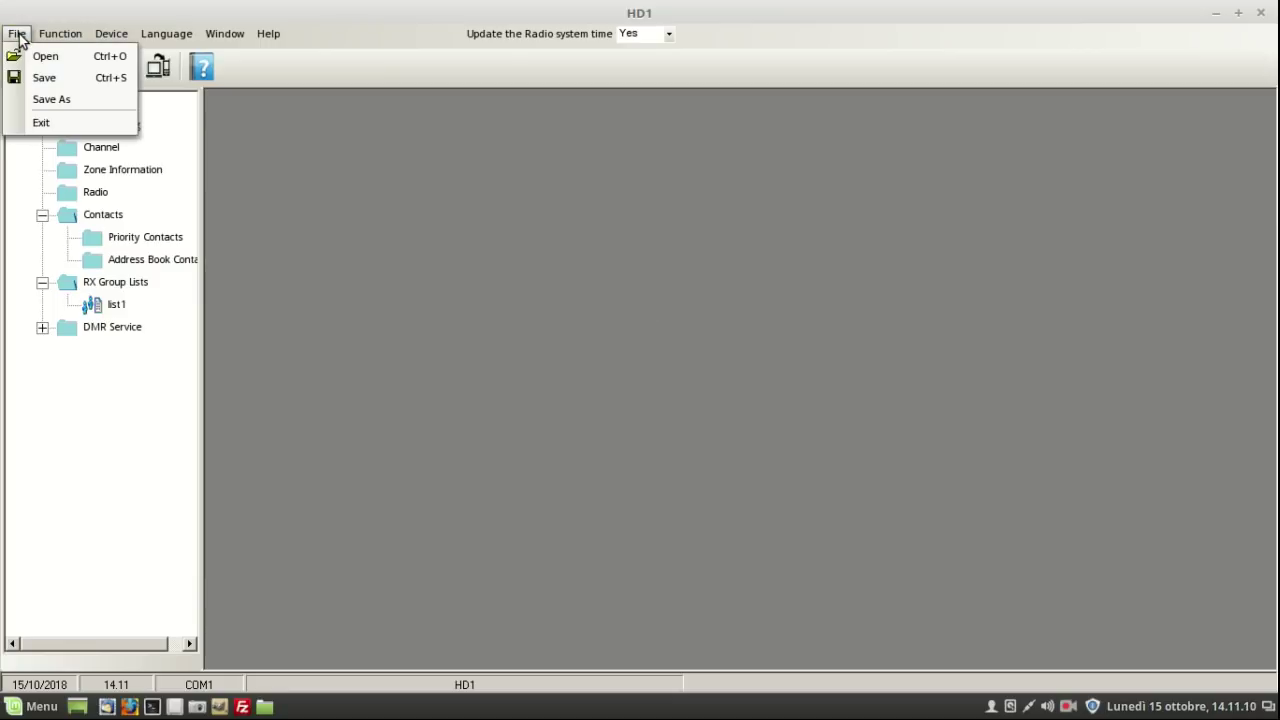
click(40, 99)
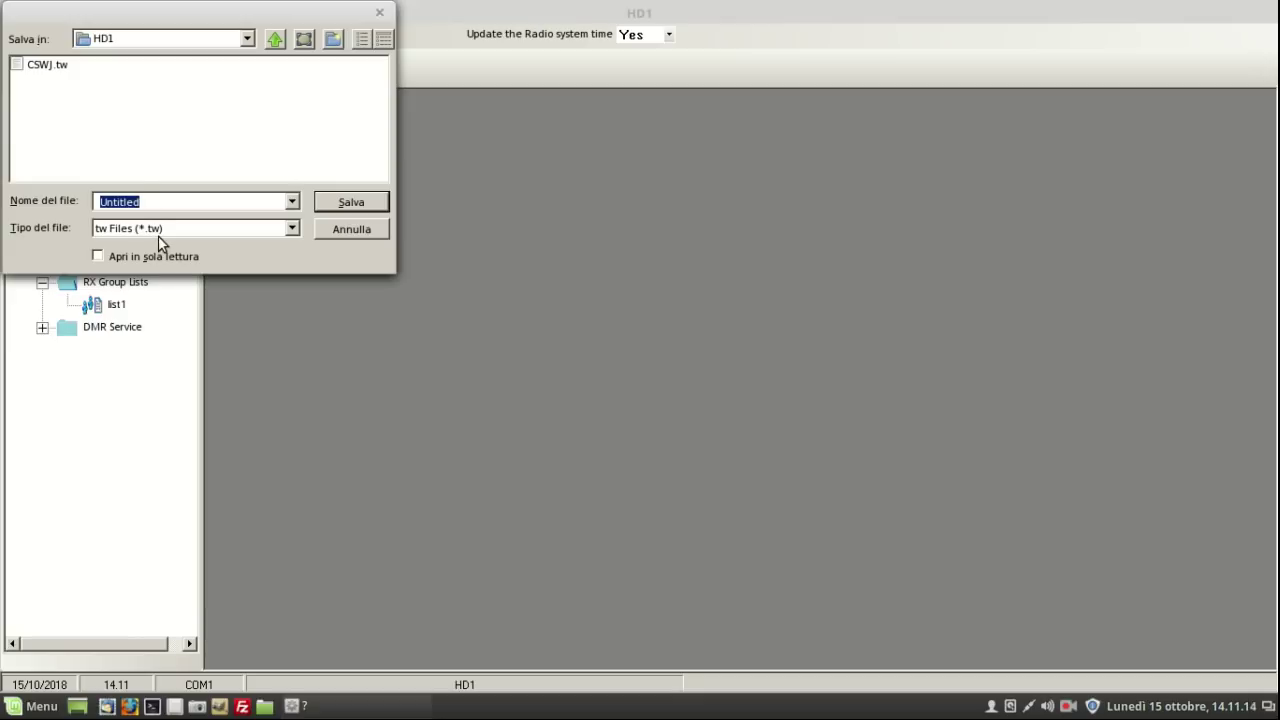
click(349, 231)
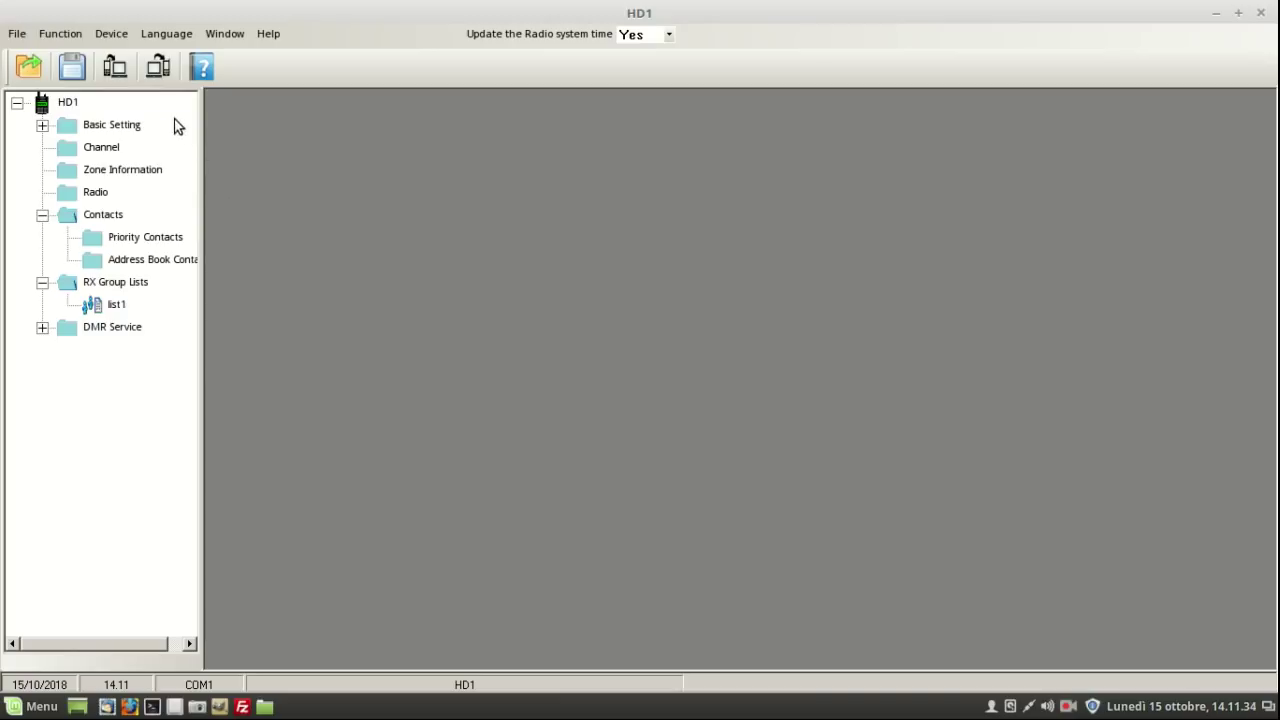
click(116, 74)
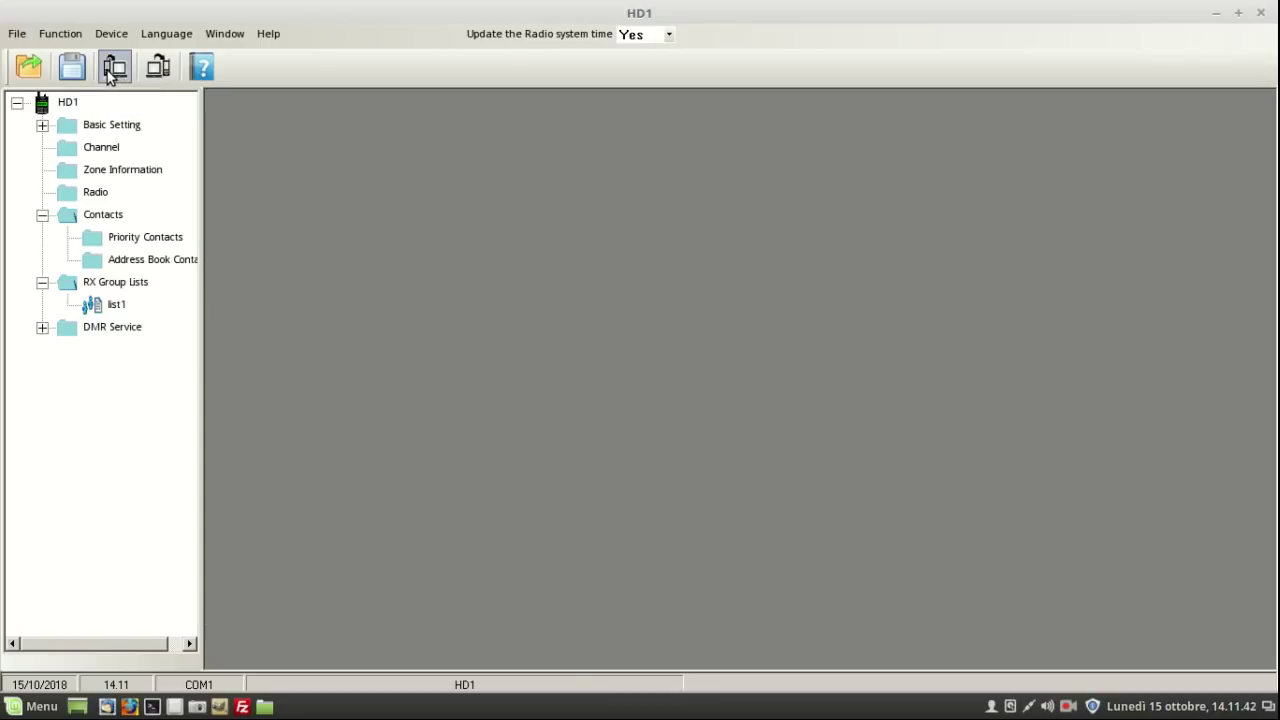